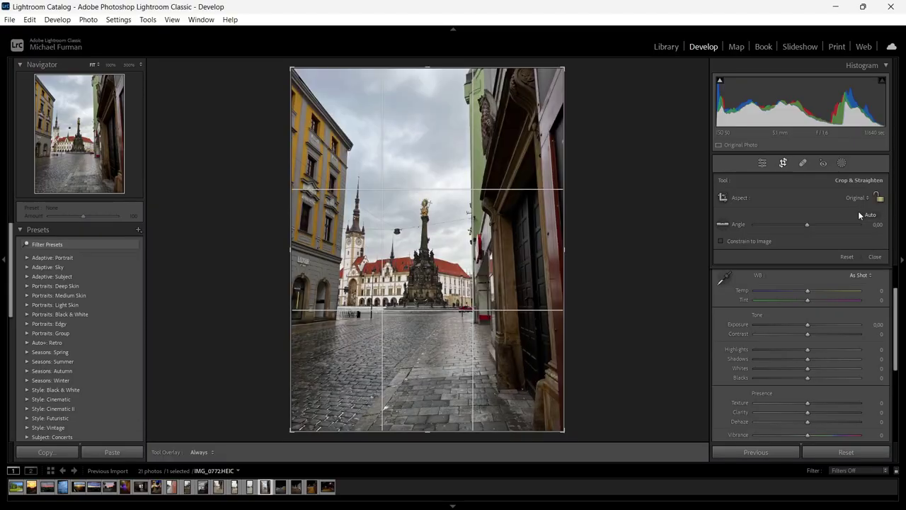
Crop the photo to a tighter 4 x 5 portrait frame and reposition it
{"action": "left_click", "coordinate": [869, 215]}
{"action": "left_click", "coordinate": [857, 197]}
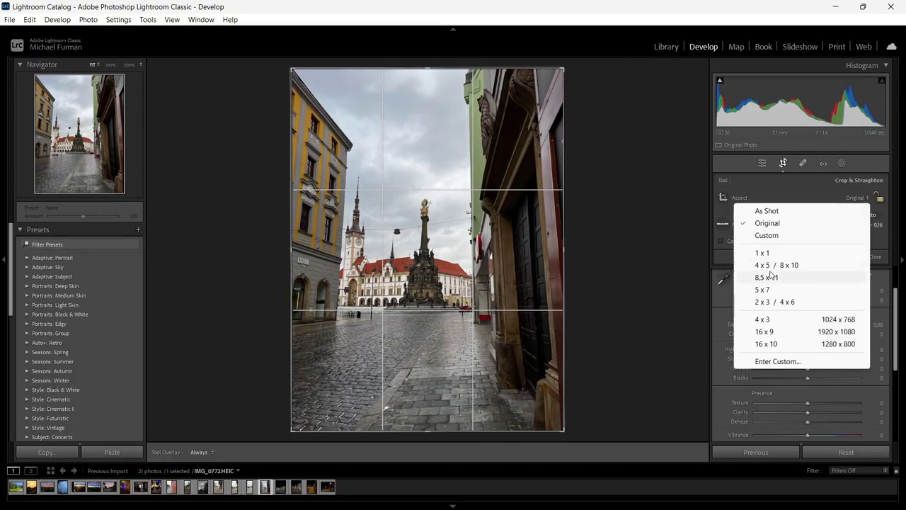
{"action": "left_click", "coordinate": [800, 264]}
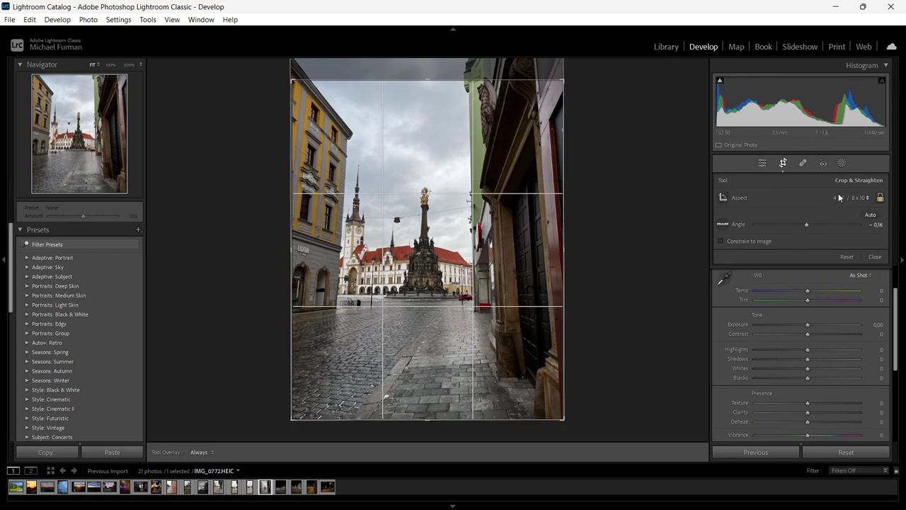
{"action": "mouse_move", "coordinate": [564, 80]}
{"action": "left_mouse_down"}
{"action": "mouse_move", "coordinate": [564, 97]}
{"action": "mouse_move", "coordinate": [549, 97]}
{"action": "mouse_move", "coordinate": [531, 121]}
{"action": "left_mouse_up"}
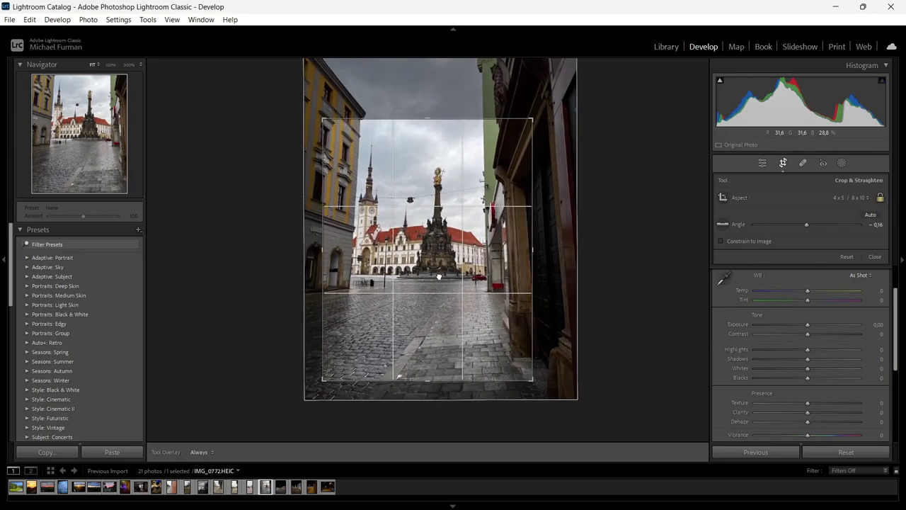
{"action": "left_click_drag", "start_coordinate": [567, 222], "coordinate": [433, 280]}
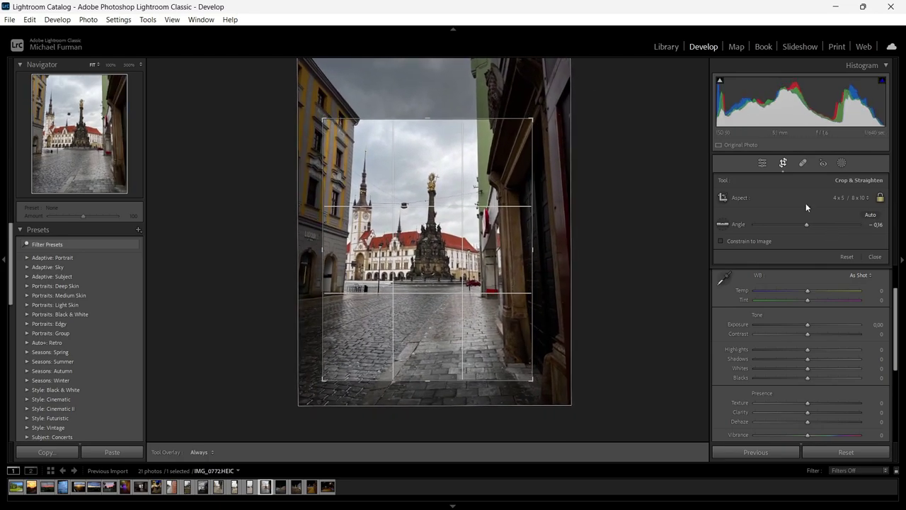
{"action": "key", "text": "Return"}
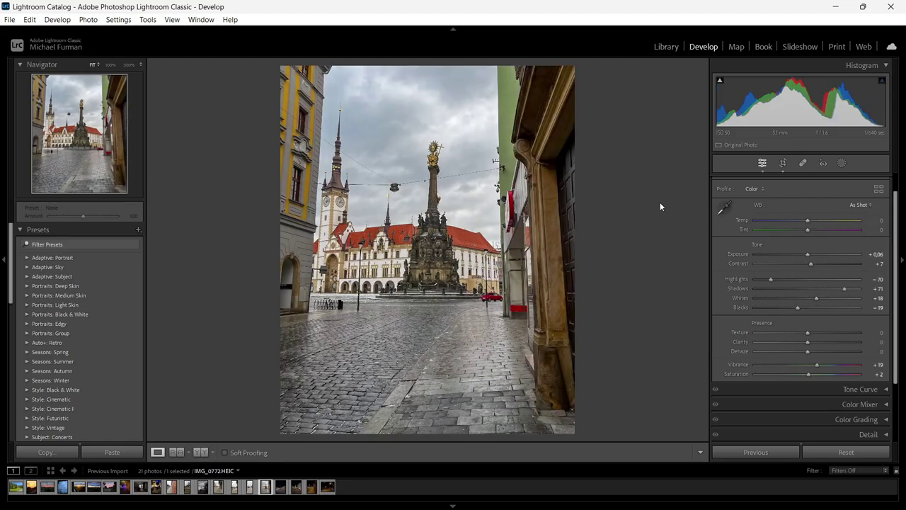
Straighten the crop to an angle of -0.61° and commit it
{"action": "left_click", "coordinate": [783, 163]}
{"action": "left_click_drag", "start_coordinate": [807, 226], "coordinate": [805, 224]}
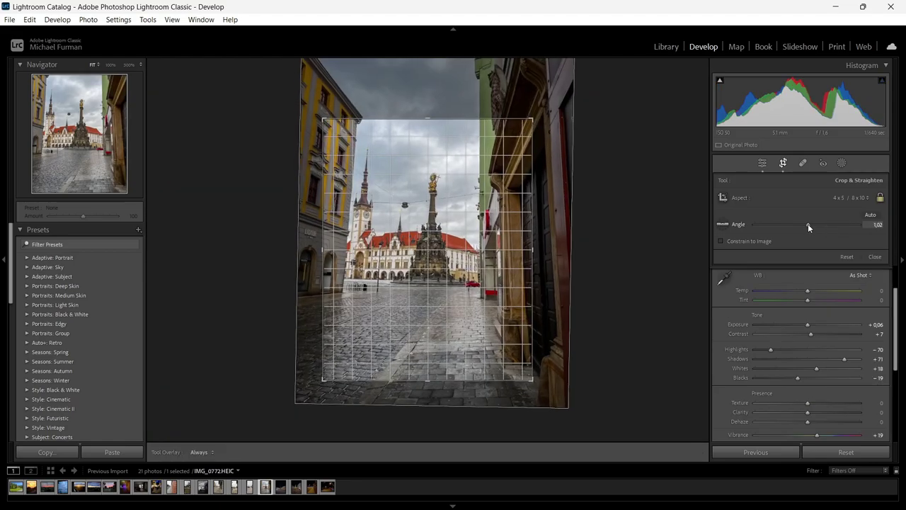
{"action": "key", "text": "Return"}
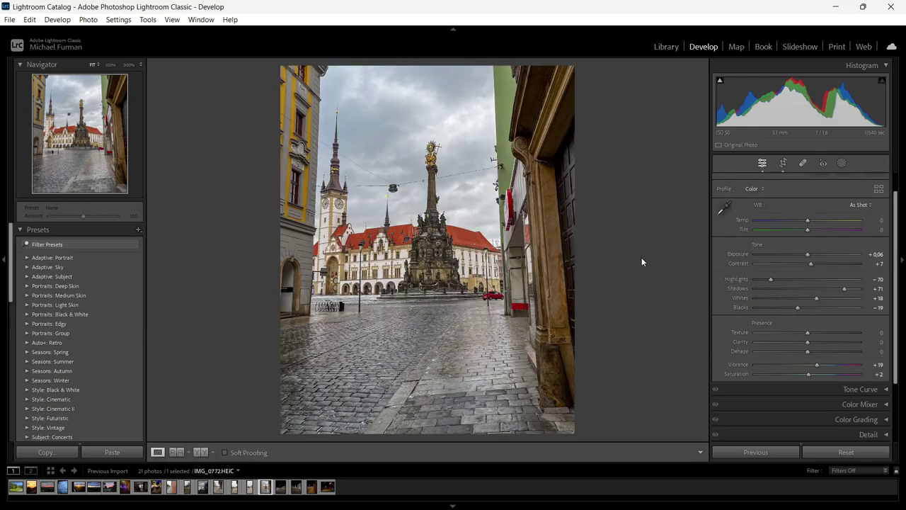
{"action": "left_click", "coordinate": [783, 163]}
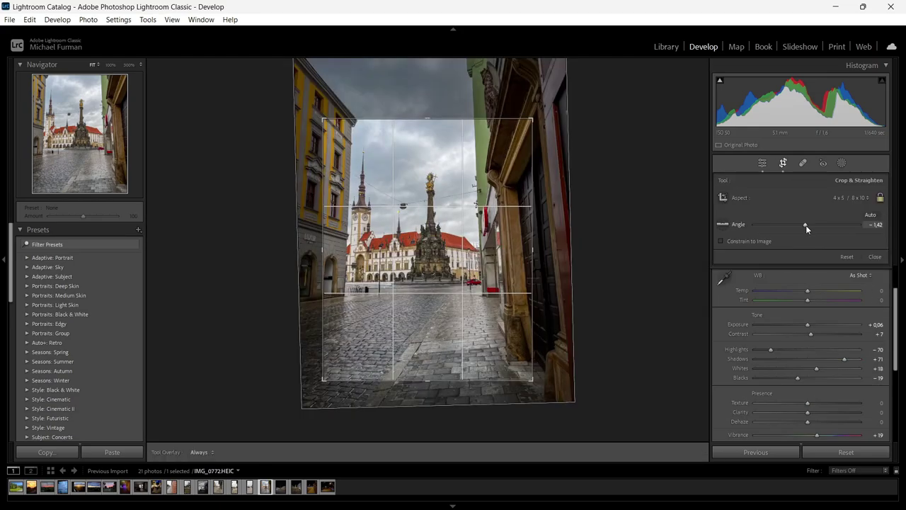
{"action": "left_click", "coordinate": [871, 214]}
{"action": "left_click_drag", "start_coordinate": [807, 225], "coordinate": [808, 223]}
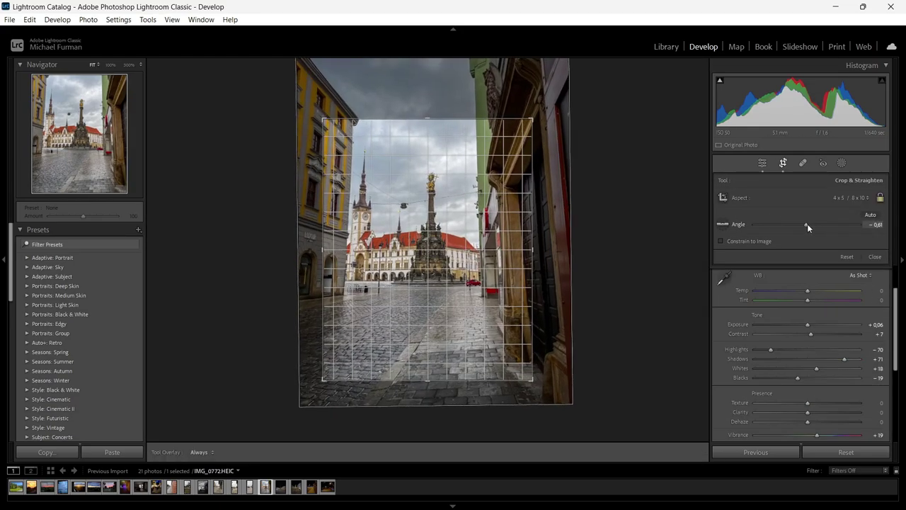
{"action": "key", "text": "Return"}
{"action": "left_click", "coordinate": [784, 165]}
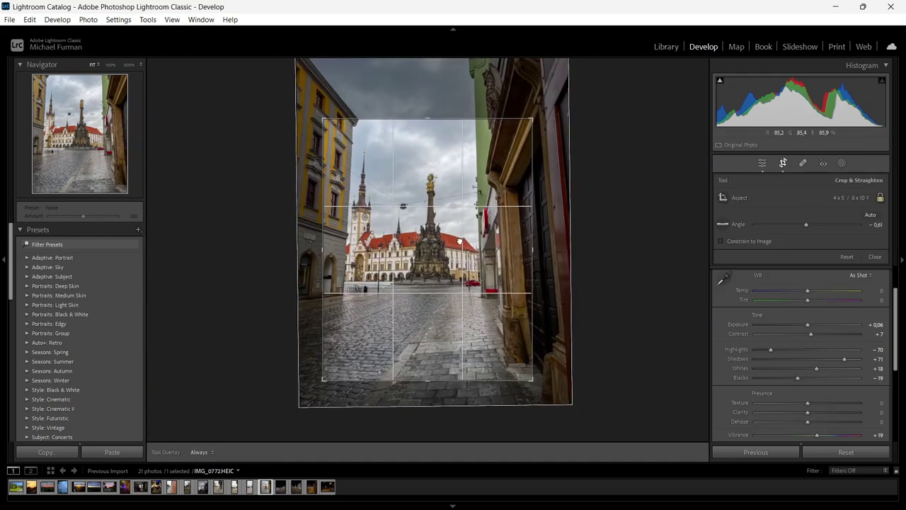
{"action": "key", "text": "Return"}
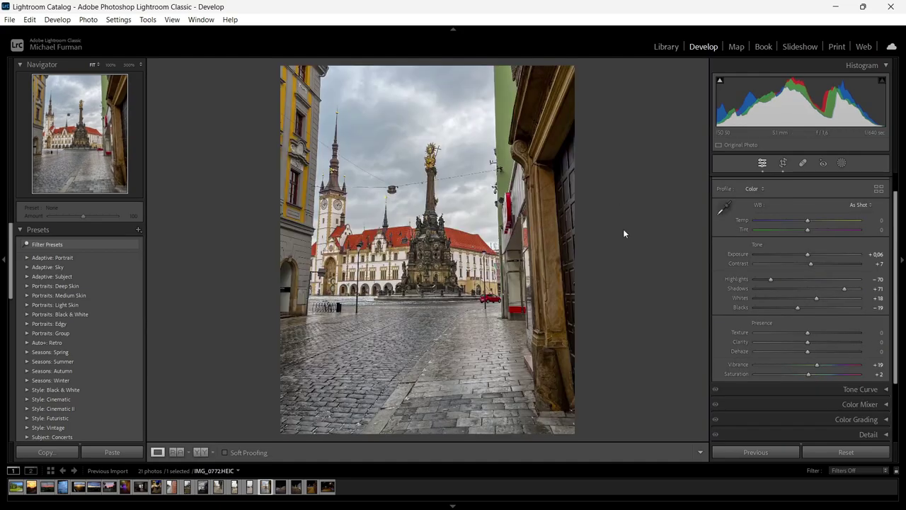
Tune Basic-panel tones, resetting Texture to 0 and lowering Clarity to -6 after checking detail at 100%
{"action": "mouse_move", "coordinate": [807, 219]}
{"action": "left_mouse_down"}
{"action": "mouse_move", "coordinate": [799, 231]}
{"action": "mouse_move", "coordinate": [817, 232]}
{"action": "mouse_move", "coordinate": [797, 253]}
{"action": "mouse_move", "coordinate": [780, 254]}
{"action": "mouse_move", "coordinate": [824, 254]}
{"action": "mouse_move", "coordinate": [806, 254]}
{"action": "mouse_move", "coordinate": [820, 263]}
{"action": "mouse_move", "coordinate": [756, 284]}
{"action": "mouse_move", "coordinate": [769, 282]}
{"action": "left_mouse_up"}
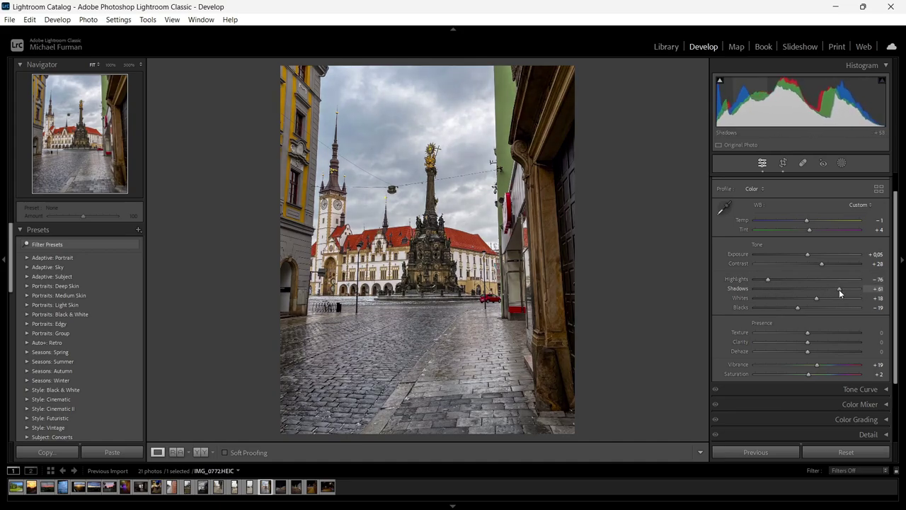
{"action": "mouse_move", "coordinate": [839, 289]}
{"action": "left_mouse_down"}
{"action": "mouse_move", "coordinate": [788, 308]}
{"action": "mouse_move", "coordinate": [793, 332]}
{"action": "left_mouse_up"}
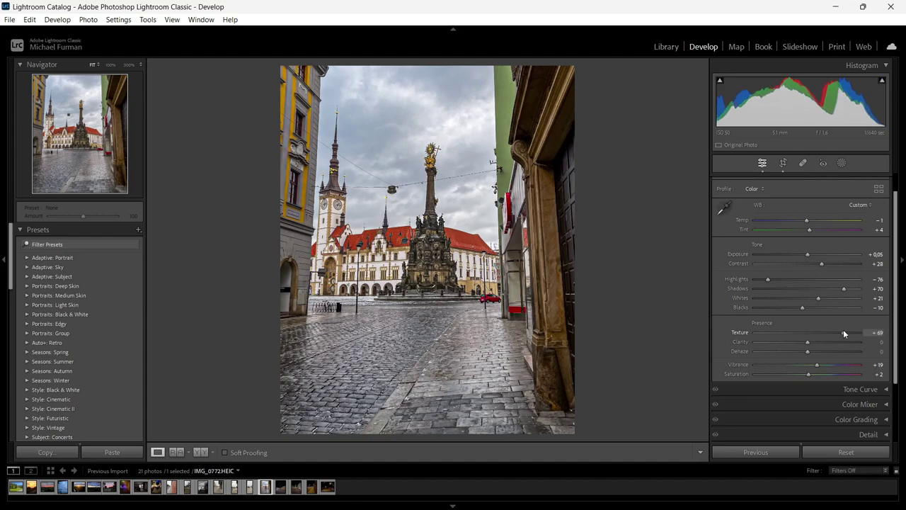
{"action": "left_click_drag", "start_coordinate": [793, 332], "coordinate": [840, 334]}
{"action": "key", "text": "z"}
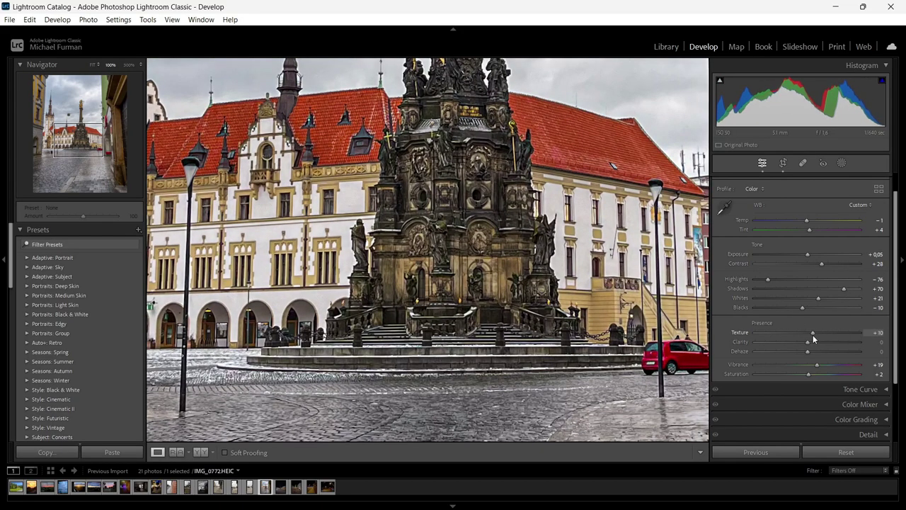
{"action": "double_click", "coordinate": [813, 335]}
{"action": "mouse_move", "coordinate": [812, 341]}
{"action": "left_mouse_down"}
{"action": "mouse_move", "coordinate": [800, 351]}
{"action": "mouse_move", "coordinate": [828, 351]}
{"action": "mouse_move", "coordinate": [800, 346]}
{"action": "mouse_move", "coordinate": [786, 374]}
{"action": "mouse_move", "coordinate": [826, 374]}
{"action": "mouse_move", "coordinate": [769, 372]}
{"action": "mouse_move", "coordinate": [812, 373]}
{"action": "mouse_move", "coordinate": [812, 364]}
{"action": "left_mouse_up"}
{"action": "key", "text": "z"}
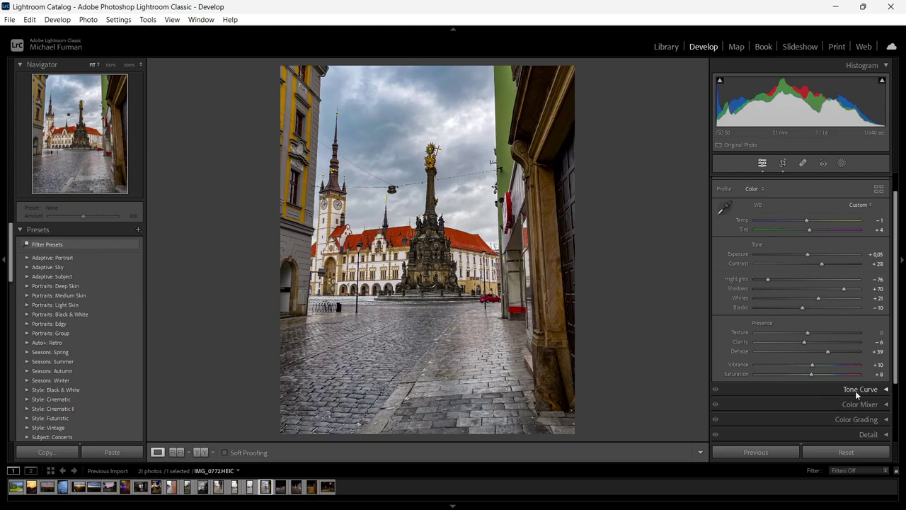
Inspect the column up close, then add highlight and shadow points to the Tone Curve
{"action": "left_click_drag", "start_coordinate": [429, 227], "coordinate": [436, 218]}
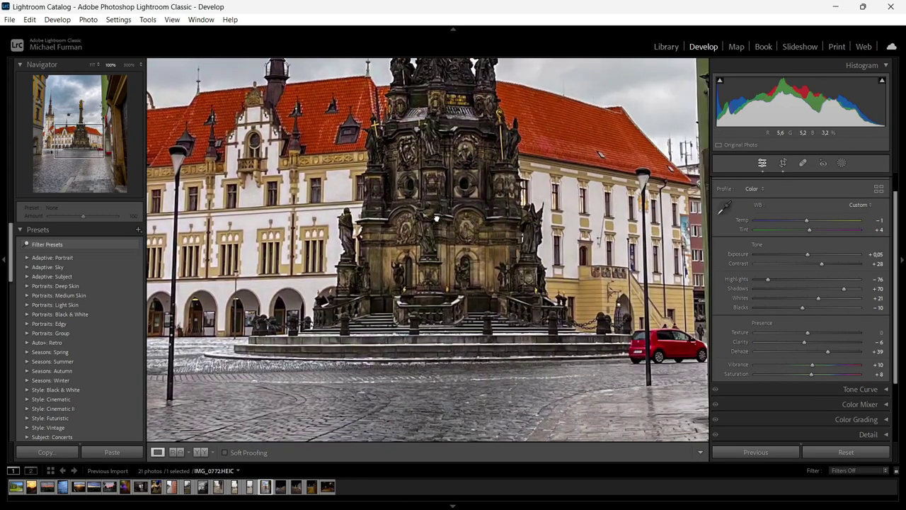
{"action": "left_click", "coordinate": [436, 218]}
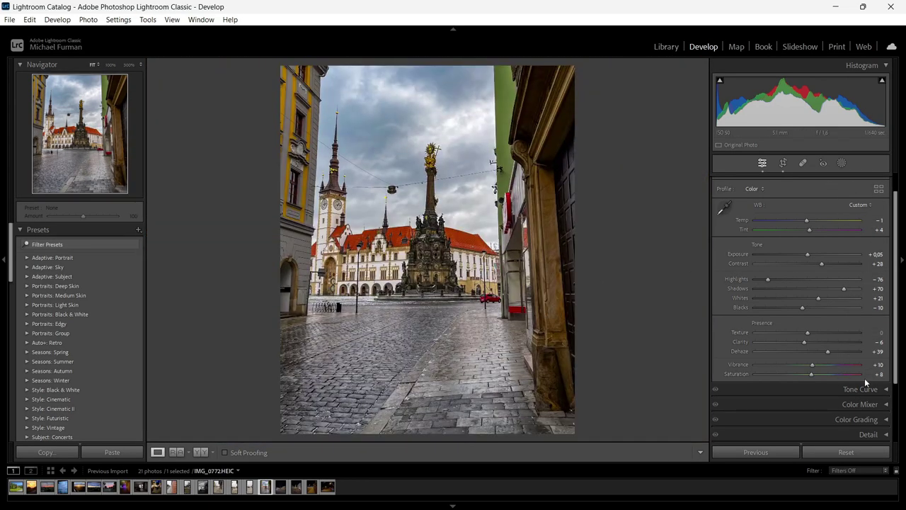
{"action": "scroll", "coordinate": [865, 382], "scroll_direction": "down", "scroll_amount": 2}
{"action": "left_click", "coordinate": [876, 337]}
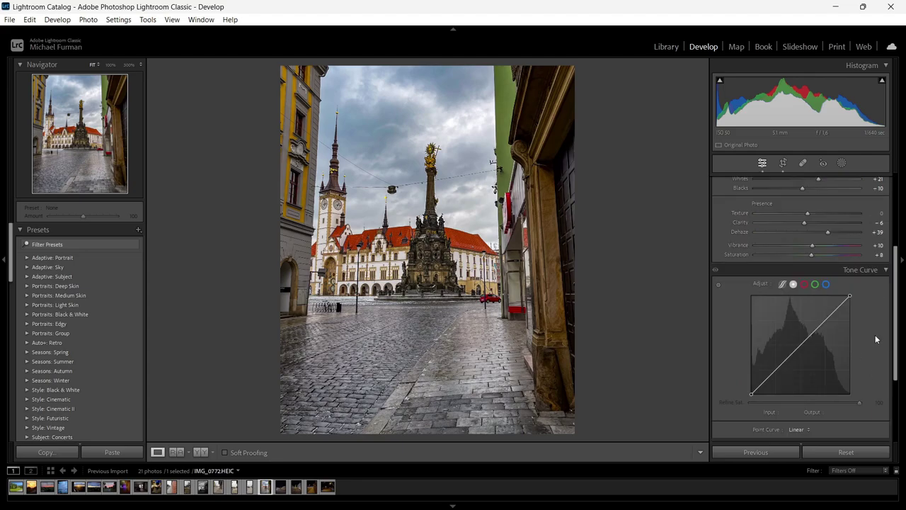
{"action": "left_click", "coordinate": [839, 306]}
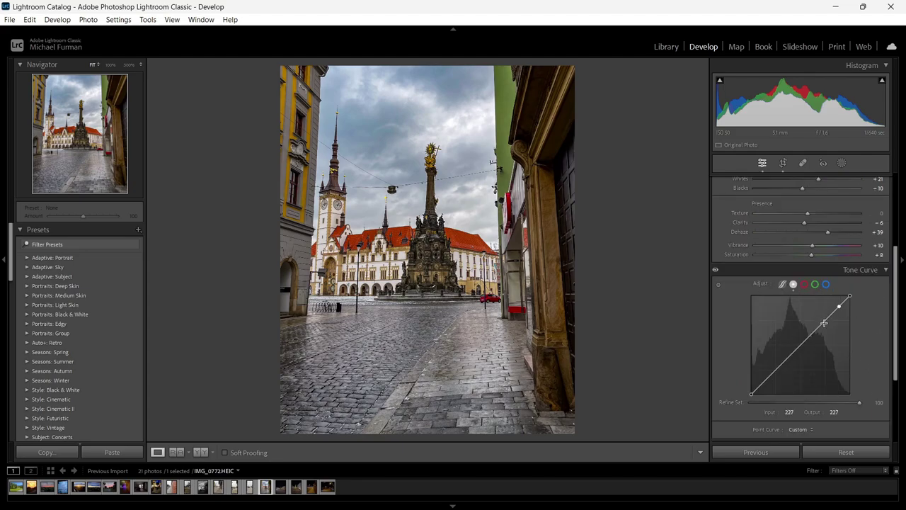
{"action": "left_click", "coordinate": [778, 369]}
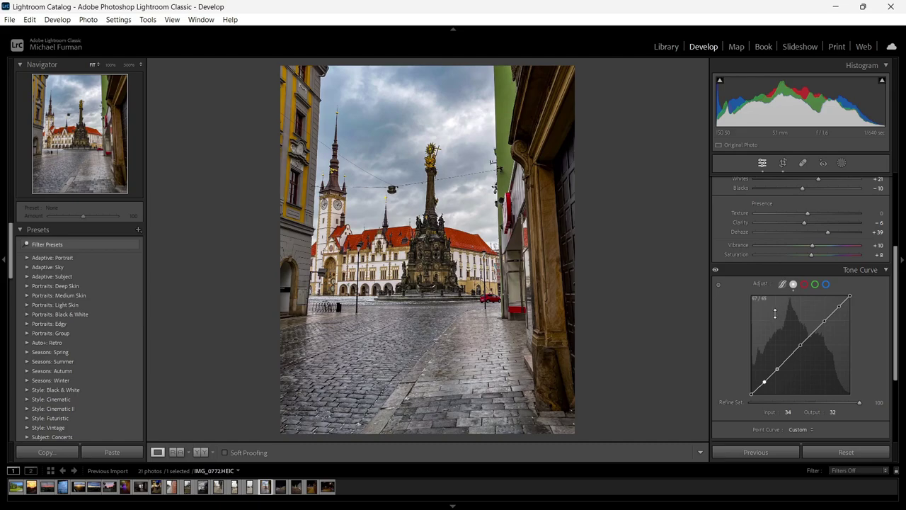
Shape the curve to darken shadows and midtones and brighten highlights, keeping full black
{"action": "mouse_move", "coordinate": [764, 382]}
{"action": "left_mouse_down"}
{"action": "mouse_move", "coordinate": [769, 408]}
{"action": "mouse_move", "coordinate": [767, 400]}
{"action": "left_mouse_up"}
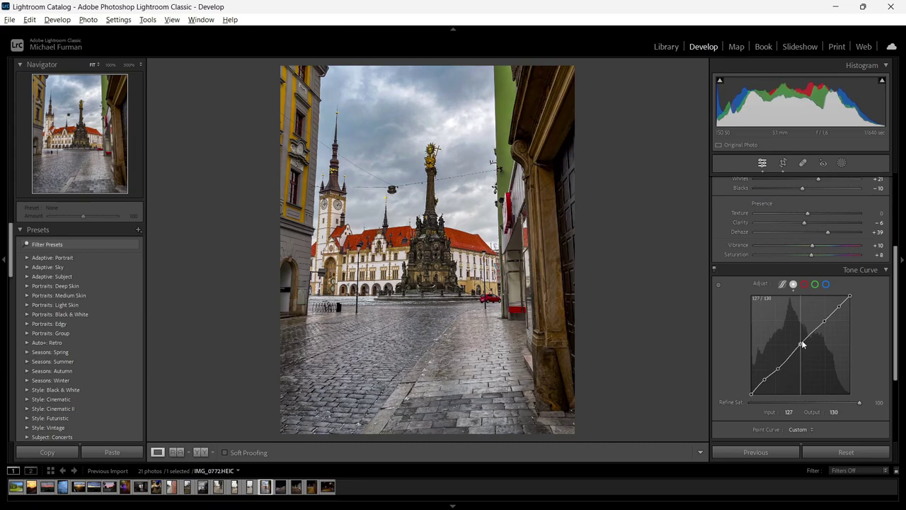
{"action": "mouse_move", "coordinate": [801, 345]}
{"action": "left_mouse_down"}
{"action": "mouse_move", "coordinate": [801, 392]}
{"action": "mouse_move", "coordinate": [796, 346]}
{"action": "left_mouse_up"}
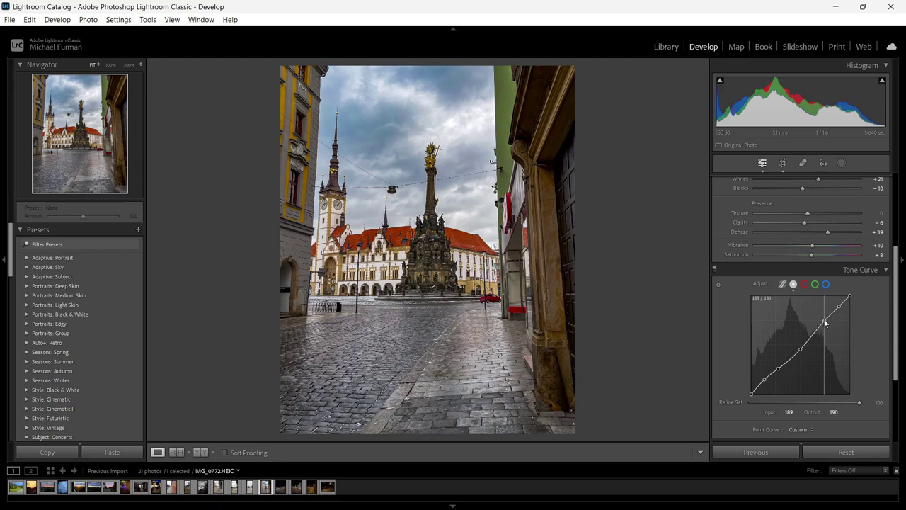
{"action": "left_click_drag", "start_coordinate": [824, 321], "coordinate": [824, 340]}
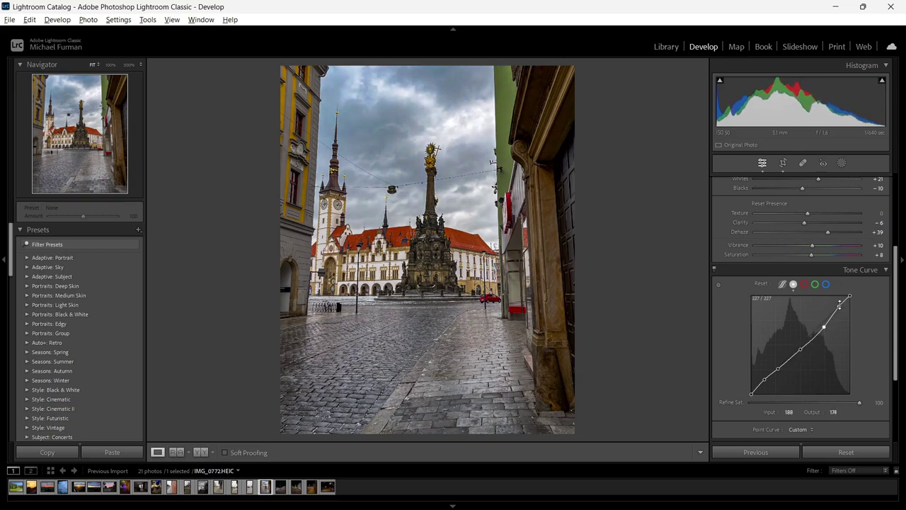
{"action": "mouse_move", "coordinate": [839, 306]}
{"action": "left_mouse_down"}
{"action": "mouse_move", "coordinate": [841, 286]}
{"action": "mouse_move", "coordinate": [820, 289]}
{"action": "mouse_move", "coordinate": [888, 331]}
{"action": "left_mouse_up"}
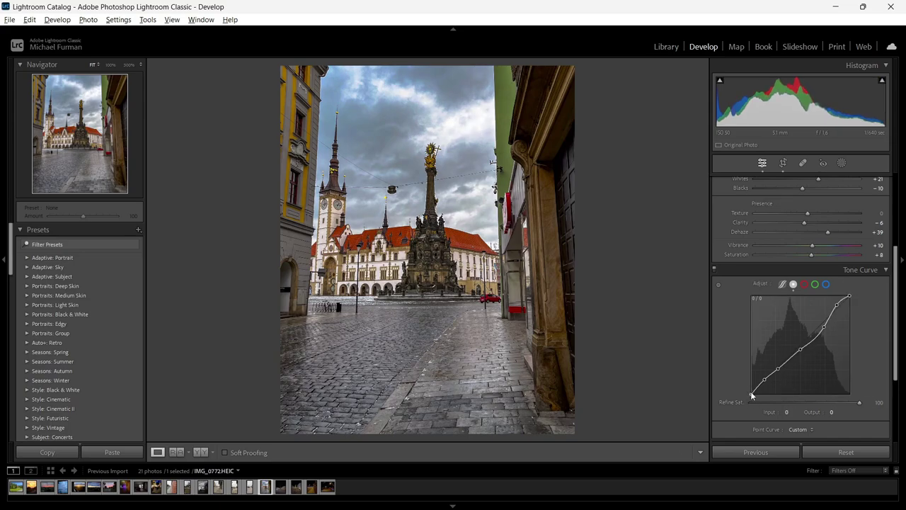
{"action": "mouse_move", "coordinate": [751, 393]}
{"action": "left_mouse_down"}
{"action": "mouse_move", "coordinate": [742, 373]}
{"action": "mouse_move", "coordinate": [751, 395]}
{"action": "left_mouse_up"}
{"action": "mouse_move", "coordinate": [406, 237]}
{"action": "left_mouse_down"}
{"action": "mouse_move", "coordinate": [599, 442]}
{"action": "mouse_move", "coordinate": [425, 326]}
{"action": "left_mouse_up"}
Compare the curve edit Before/After, then show all HSL sliders in the Color Mixer
{"action": "key", "text": "y"}
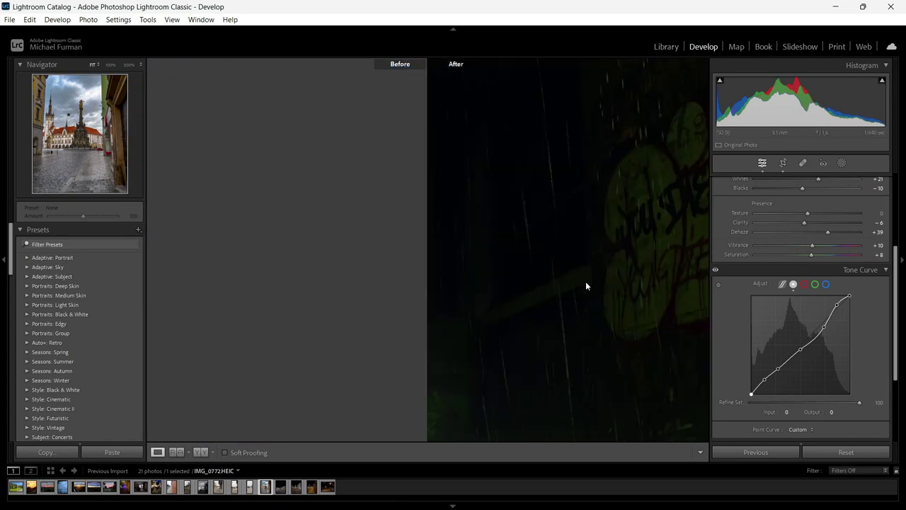
{"action": "key", "text": "y"}
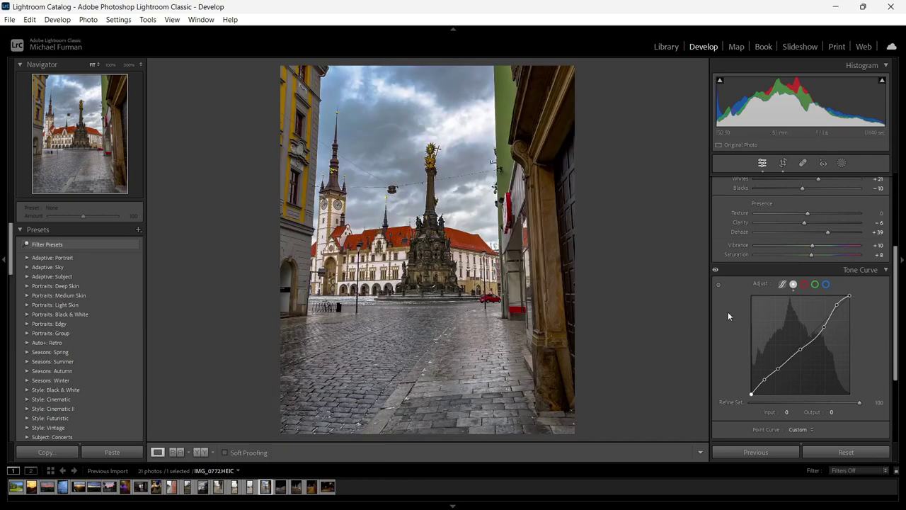
{"action": "left_click", "coordinate": [853, 269]}
{"action": "left_click", "coordinate": [857, 326]}
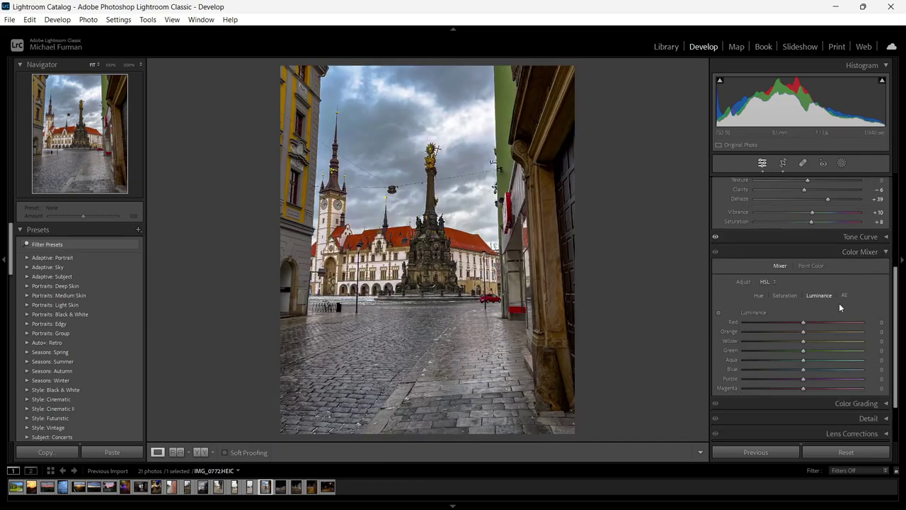
{"action": "left_click", "coordinate": [844, 296]}
{"action": "scroll", "coordinate": [870, 305], "scroll_direction": "down", "scroll_amount": 5}
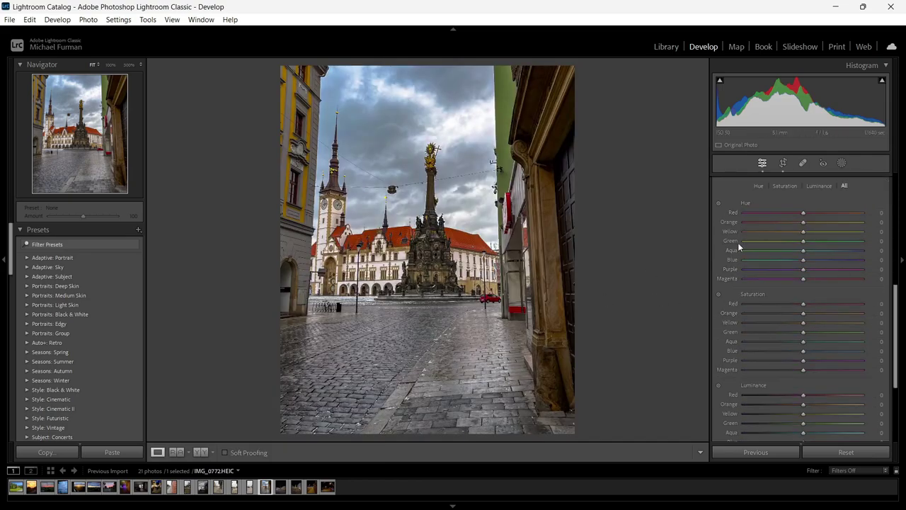
Shift Red hue to -36 and Orange hue to -4 by dragging on the roofs
{"action": "left_click_drag", "start_coordinate": [804, 214], "coordinate": [784, 214]}
{"action": "left_click", "coordinate": [718, 203]}
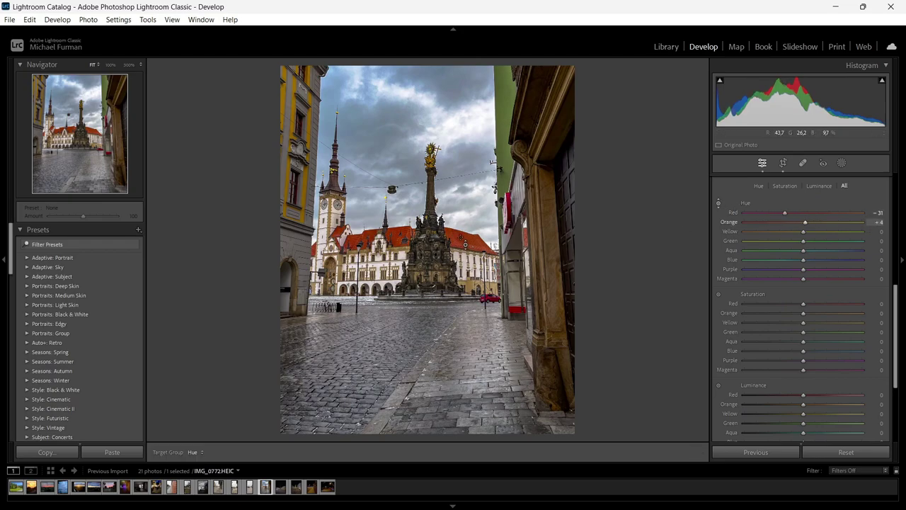
{"action": "left_click_drag", "start_coordinate": [465, 245], "coordinate": [465, 257]}
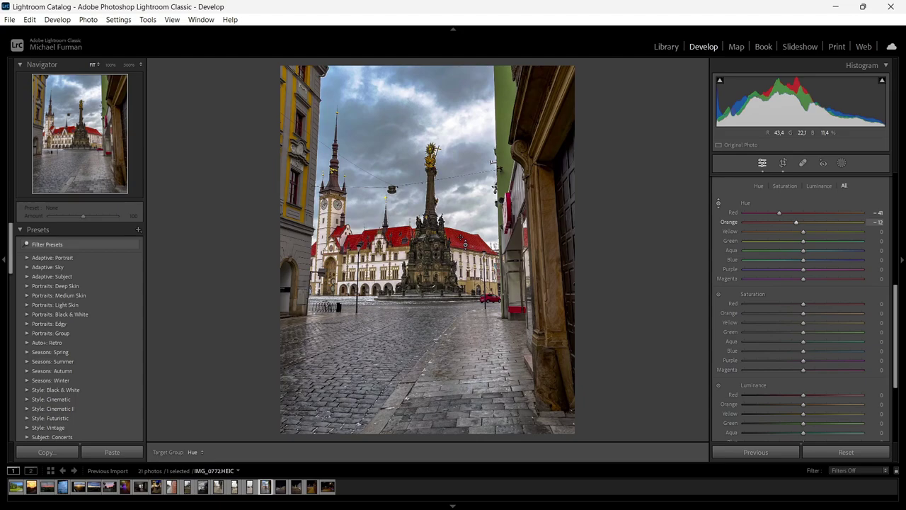
{"action": "left_click_drag", "start_coordinate": [465, 245], "coordinate": [465, 235]}
{"action": "left_click", "coordinate": [718, 204]}
Sample neutral grey paving near the column to set Temp -2 and Tint -2
{"action": "scroll", "coordinate": [843, 237], "scroll_direction": "up", "scroll_amount": 5}
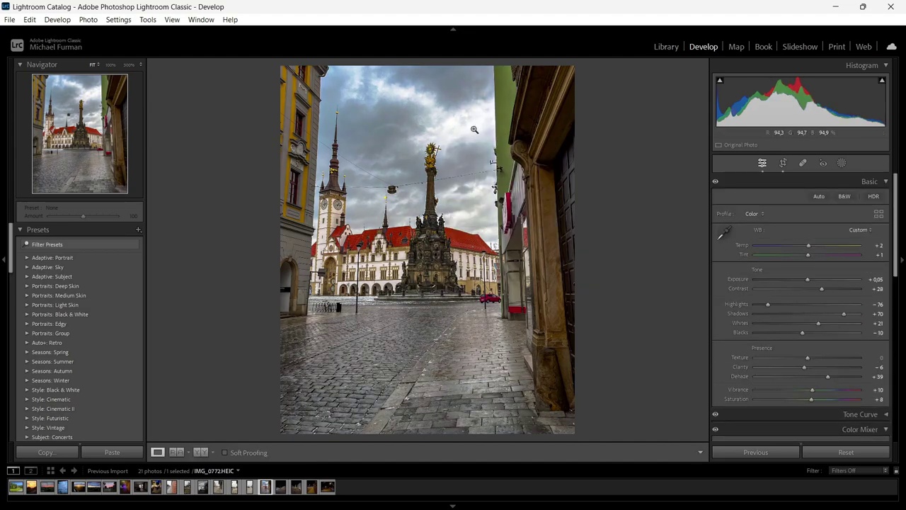
{"action": "key", "text": "w"}
{"action": "left_click", "coordinate": [388, 263]}
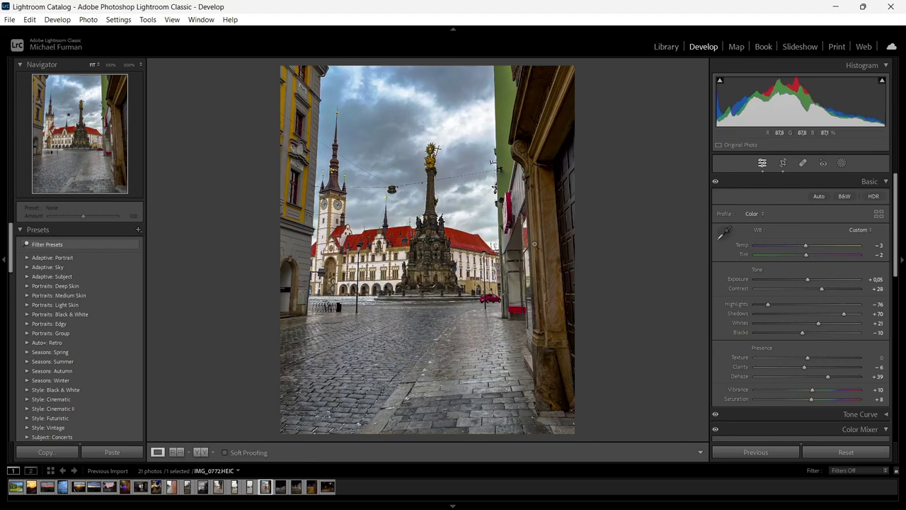
{"action": "left_click", "coordinate": [724, 233]}
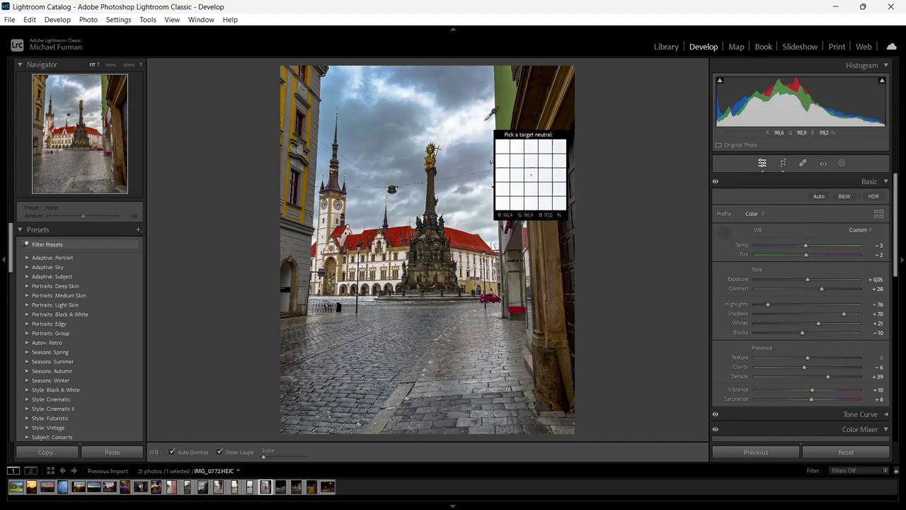
{"action": "left_click", "coordinate": [551, 197]}
{"action": "key", "text": "w"}
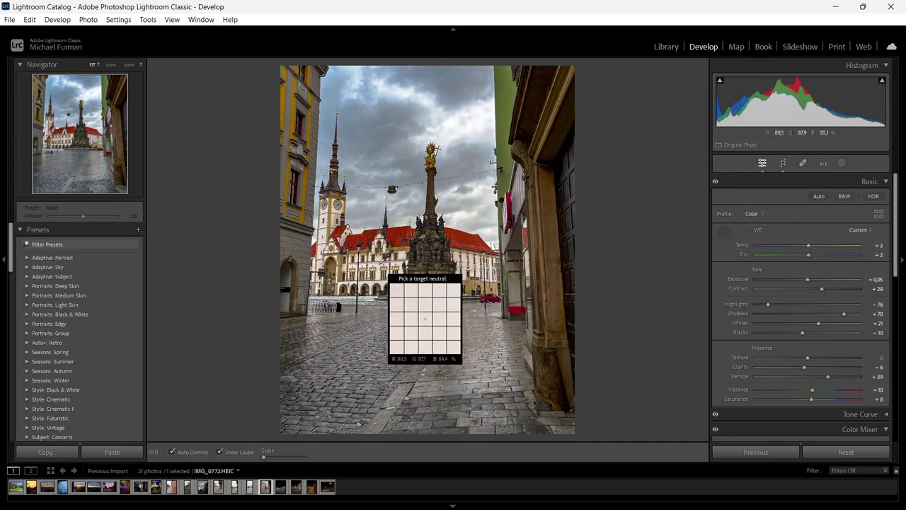
{"action": "left_click", "coordinate": [380, 266]}
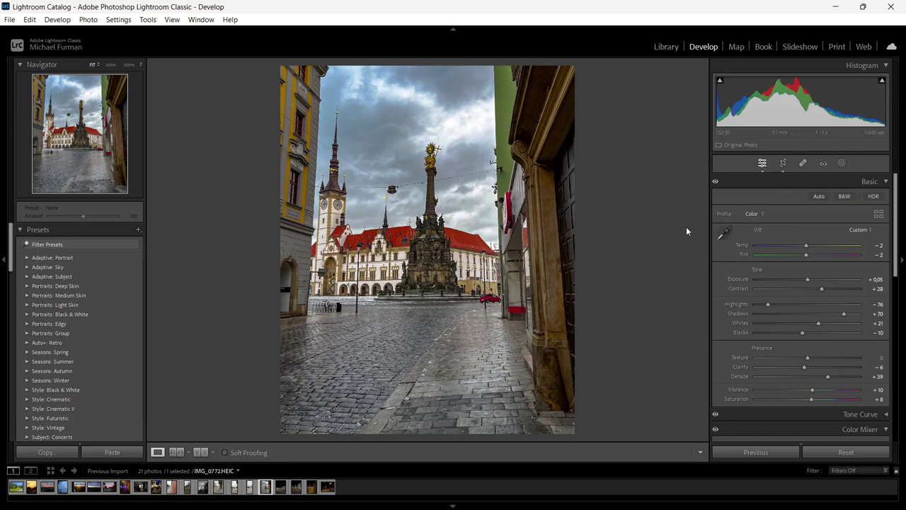
Compare the white balance Before/After and collapse the Basic panel
{"action": "key", "text": "y"}
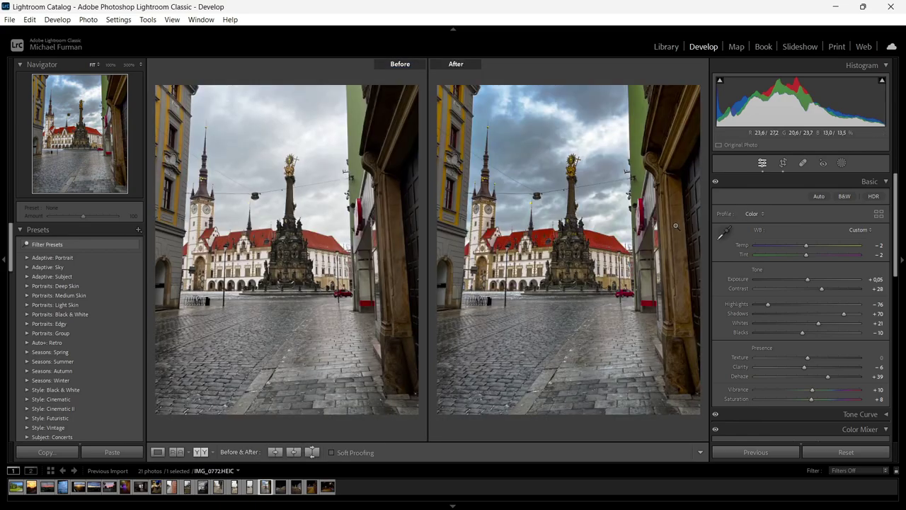
{"action": "key", "text": "y"}
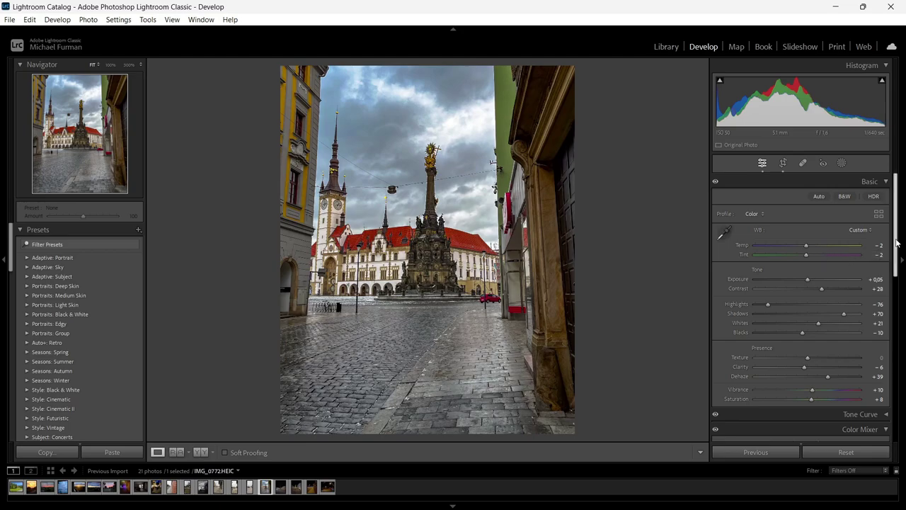
{"action": "mouse_move", "coordinate": [895, 245]}
{"action": "left_mouse_down"}
{"action": "mouse_move", "coordinate": [894, 258]}
{"action": "mouse_move", "coordinate": [893, 245]}
{"action": "left_mouse_up"}
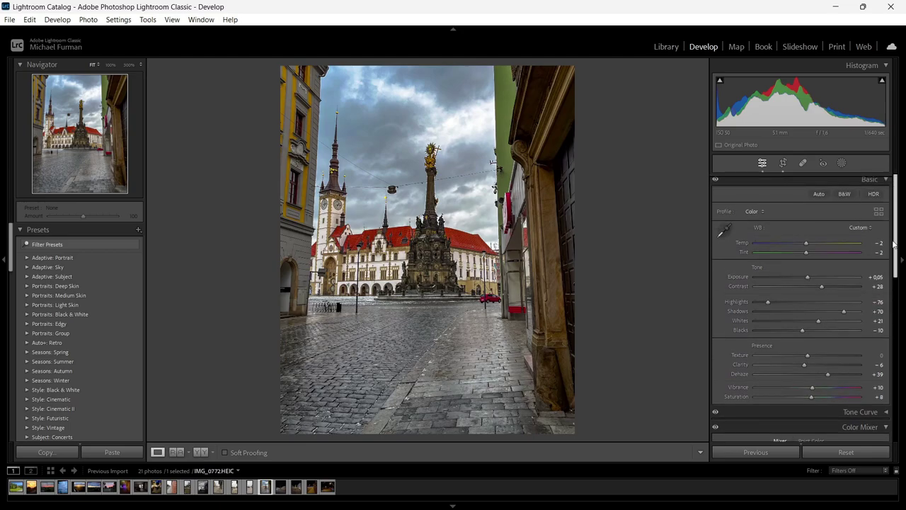
{"action": "scroll", "coordinate": [894, 245], "scroll_direction": "down", "scroll_amount": 2}
{"action": "scroll", "coordinate": [730, 257], "scroll_direction": "up", "scroll_amount": 3}
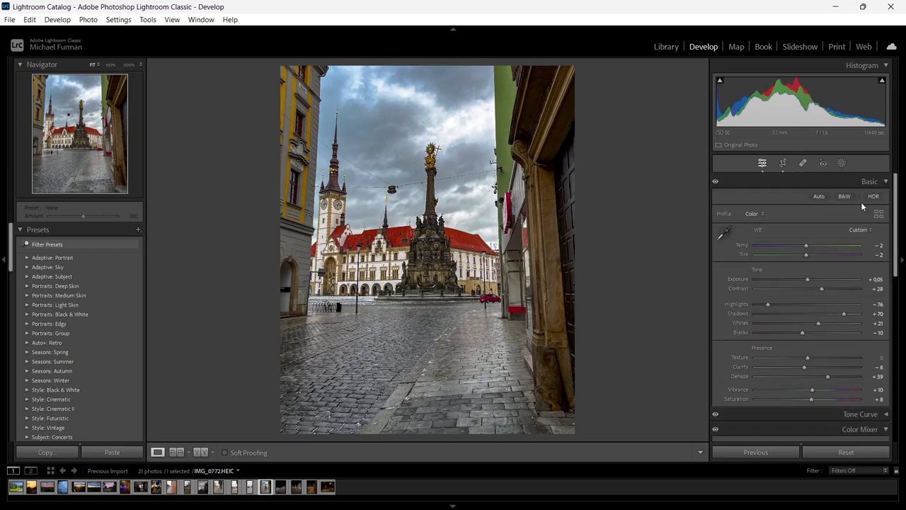
{"action": "left_click", "coordinate": [864, 182]}
Shift Orange and Yellow hues on the wall and roofs, and Yellow-Green on the column
{"action": "scroll", "coordinate": [886, 272], "scroll_direction": "down", "scroll_amount": 2}
{"action": "left_click", "coordinate": [398, 257]}
{"action": "left_click_drag", "start_coordinate": [252, 265], "coordinate": [431, 319]}
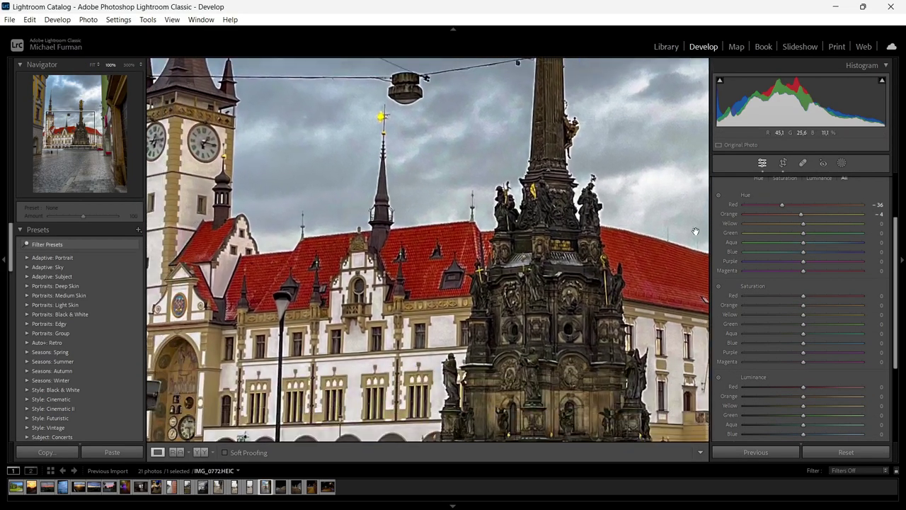
{"action": "key", "text": "ctrl+alt+shift+h"}
{"action": "left_click_drag", "start_coordinate": [355, 380], "coordinate": [355, 407]}
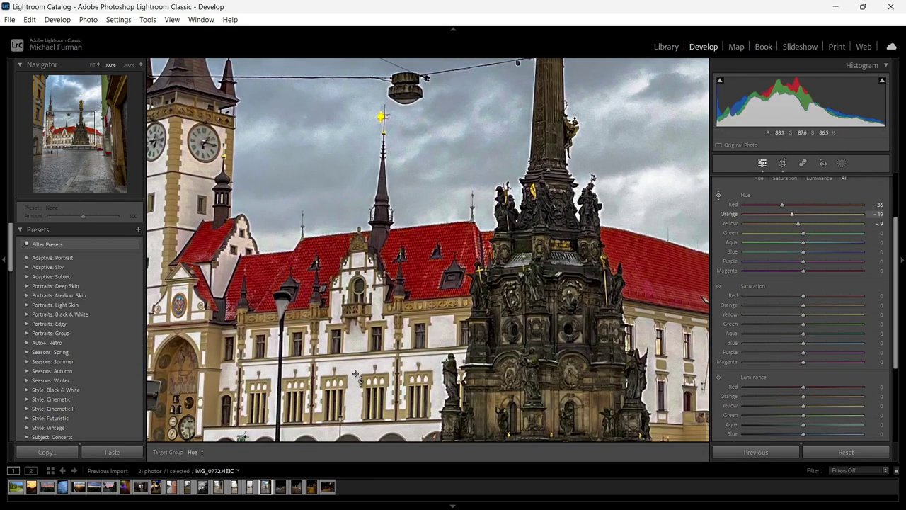
{"action": "left_click_drag", "start_coordinate": [615, 364], "coordinate": [637, 234]}
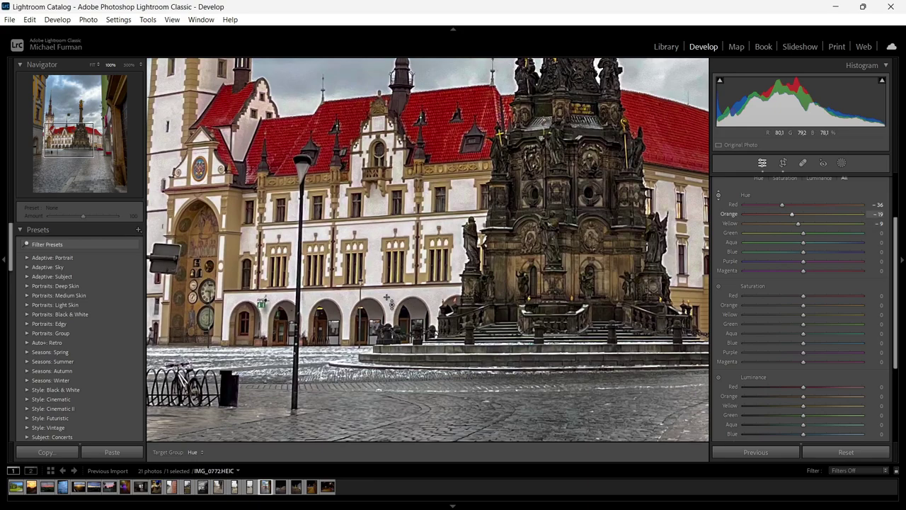
{"action": "left_click_drag", "start_coordinate": [377, 252], "coordinate": [377, 270]}
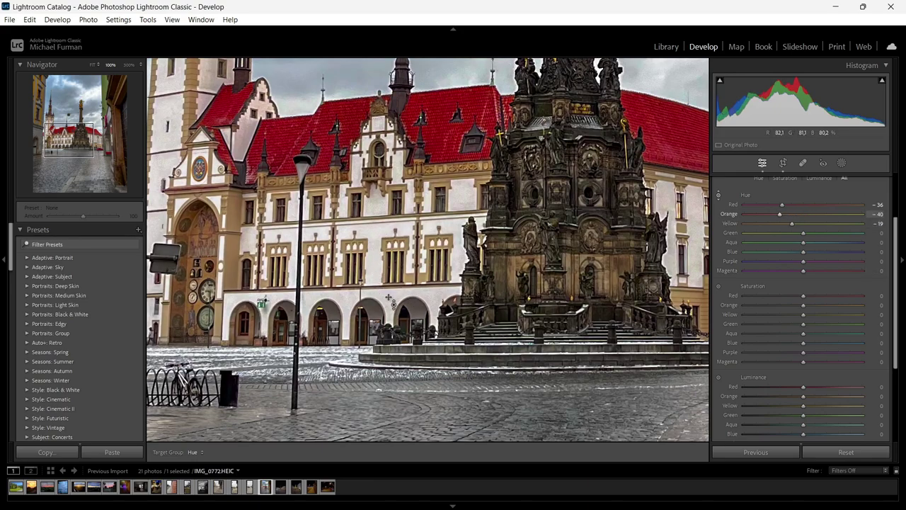
{"action": "left_click_drag", "start_coordinate": [391, 301], "coordinate": [392, 286]}
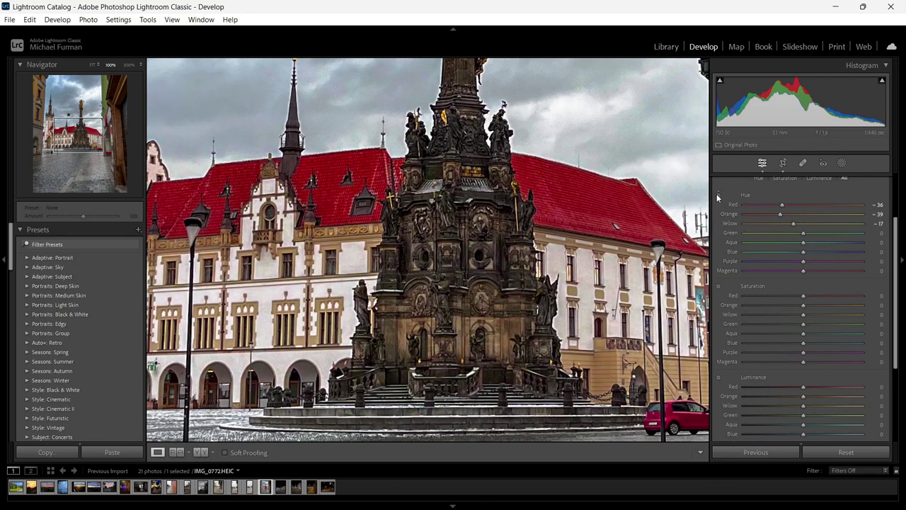
{"action": "mouse_move", "coordinate": [469, 301]}
{"action": "left_mouse_down"}
{"action": "mouse_move", "coordinate": [467, 280]}
{"action": "mouse_move", "coordinate": [437, 285]}
{"action": "left_mouse_up"}
{"action": "key", "text": "z"}
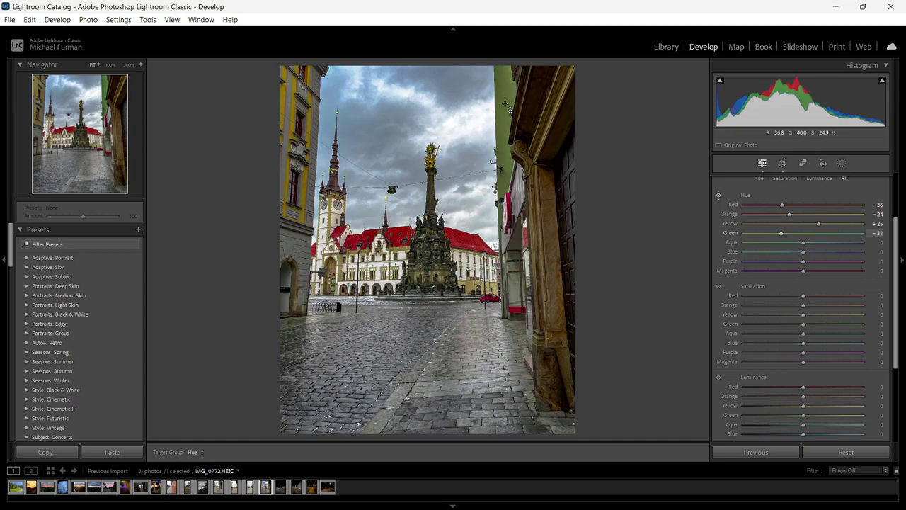
Make the wall less green, adjust building yellows, and shift sky hues to Blue -15, Purple -26
{"action": "left_click_drag", "start_coordinate": [508, 110], "coordinate": [508, 100]}
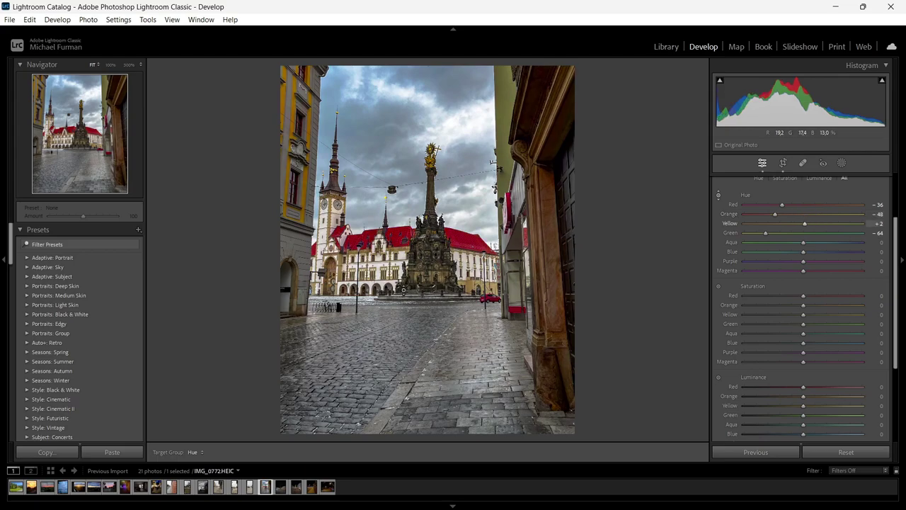
{"action": "left_click", "coordinate": [719, 195]}
{"action": "left_click", "coordinate": [327, 262]}
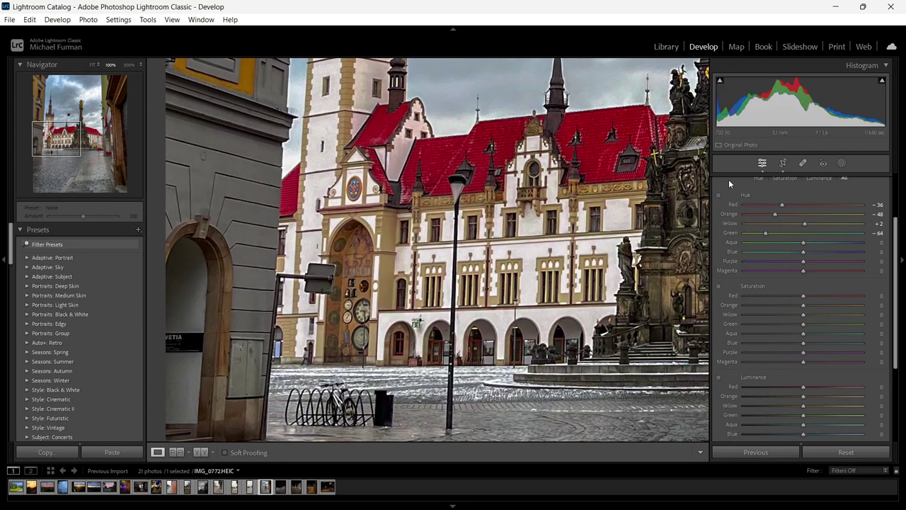
{"action": "left_click", "coordinate": [719, 195]}
{"action": "left_click_drag", "start_coordinate": [364, 287], "coordinate": [377, 280]}
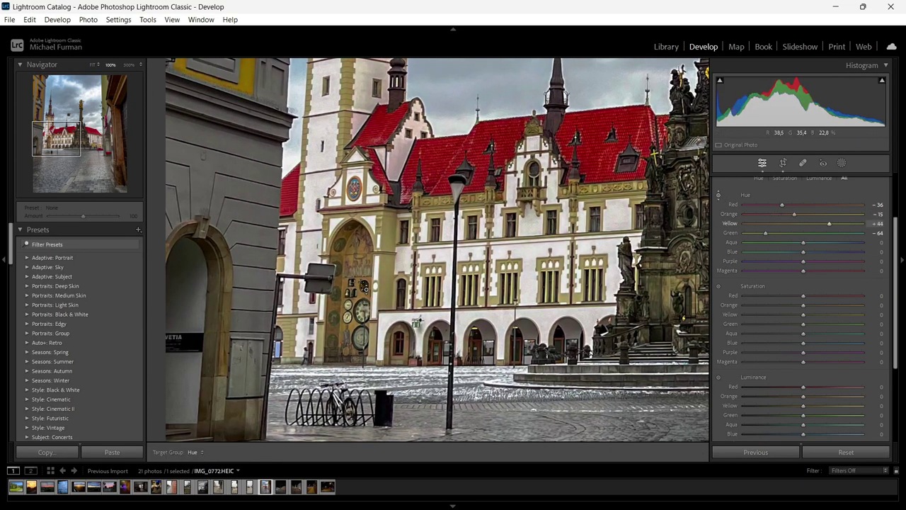
{"action": "key", "text": "Escape"}
{"action": "left_click", "coordinate": [551, 275]}
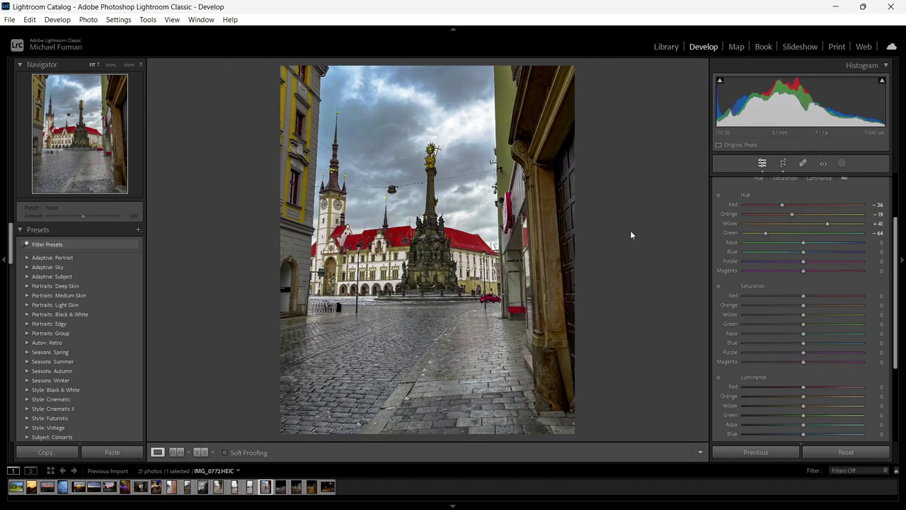
{"action": "left_click", "coordinate": [719, 195]}
{"action": "left_click_drag", "start_coordinate": [556, 264], "coordinate": [556, 273]}
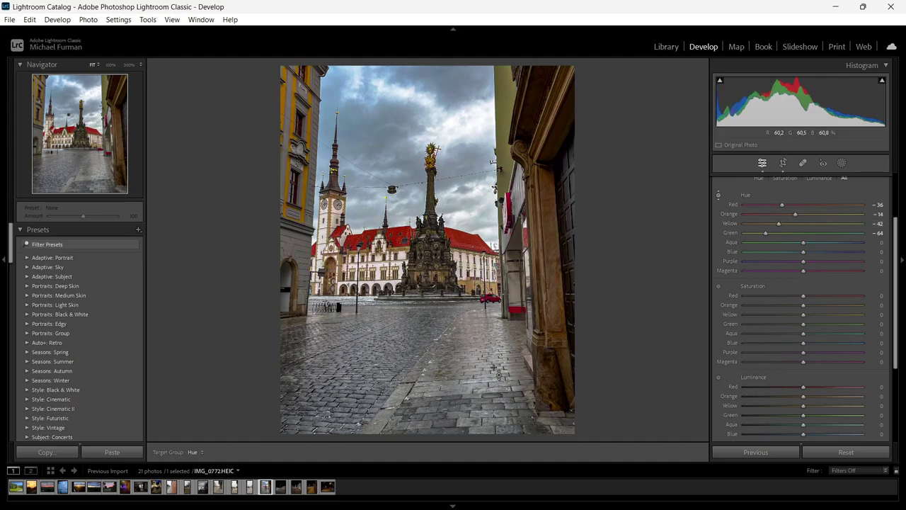
{"action": "mouse_move", "coordinate": [398, 356]}
{"action": "left_mouse_down"}
{"action": "mouse_move", "coordinate": [384, 346]}
{"action": "mouse_move", "coordinate": [466, 141]}
{"action": "left_mouse_up"}
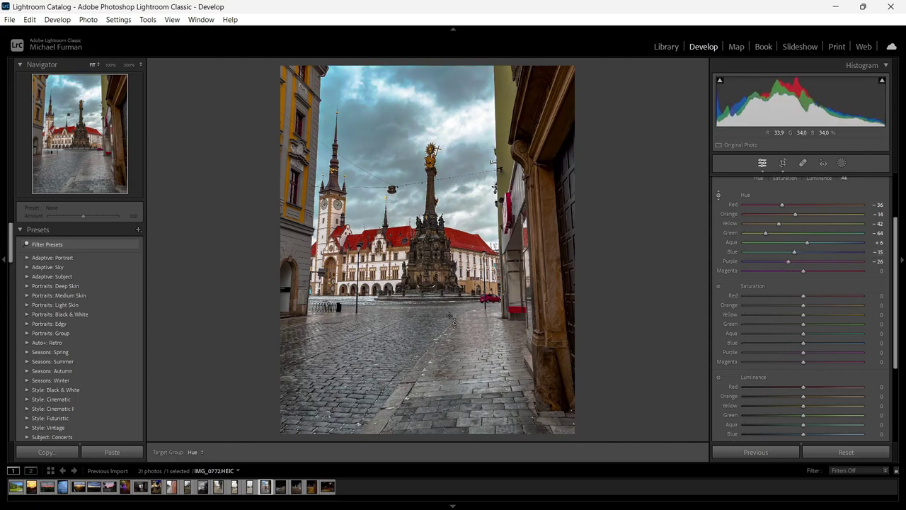
{"action": "scroll", "coordinate": [897, 295], "scroll_direction": "down", "scroll_amount": 1}
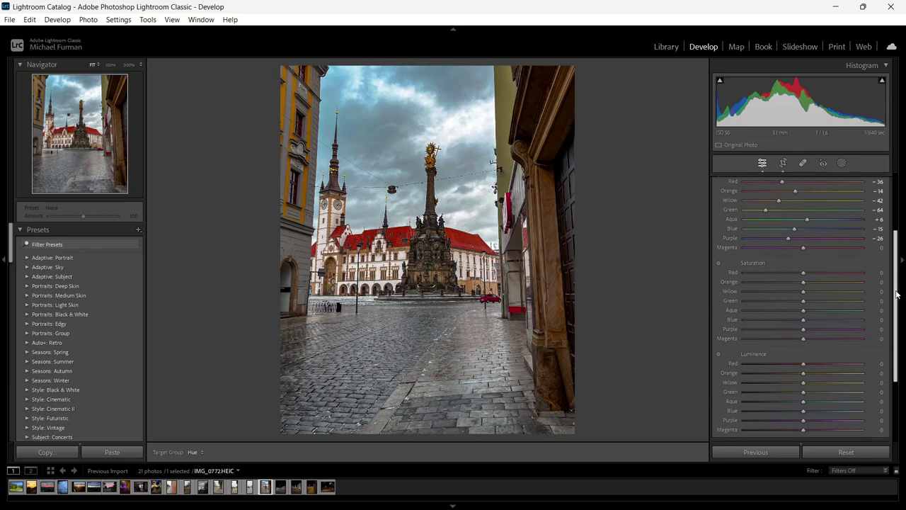
Set saturation to Red +20, Orange +36, Yellow +39, Green -66, resetting Aqua to 0
{"action": "key", "text": "Escape"}
{"action": "mouse_move", "coordinate": [838, 274]}
{"action": "left_mouse_down"}
{"action": "mouse_move", "coordinate": [751, 276]}
{"action": "mouse_move", "coordinate": [842, 275]}
{"action": "left_mouse_up"}
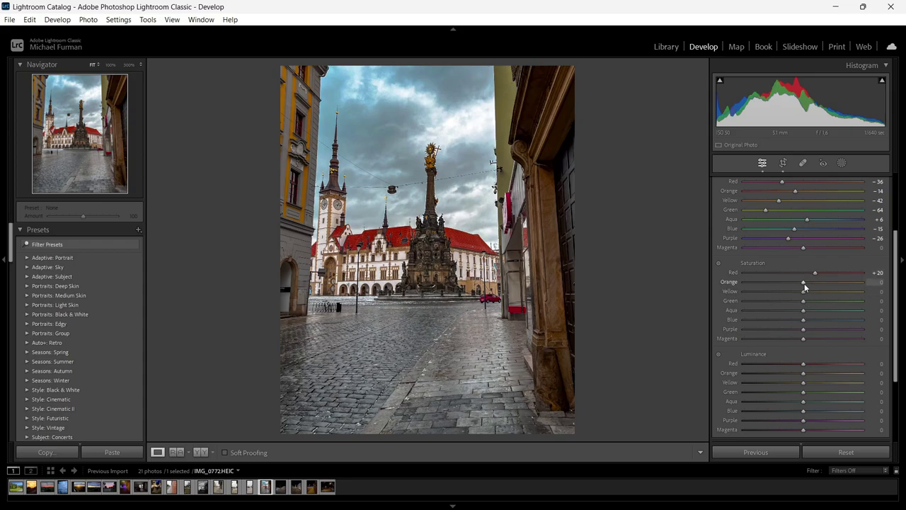
{"action": "mouse_move", "coordinate": [804, 283]}
{"action": "left_mouse_down"}
{"action": "mouse_move", "coordinate": [829, 284]}
{"action": "mouse_move", "coordinate": [779, 284]}
{"action": "mouse_move", "coordinate": [834, 286]}
{"action": "mouse_move", "coordinate": [791, 287]}
{"action": "mouse_move", "coordinate": [831, 288]}
{"action": "mouse_move", "coordinate": [809, 296]}
{"action": "mouse_move", "coordinate": [828, 296]}
{"action": "mouse_move", "coordinate": [819, 303]}
{"action": "left_mouse_up"}
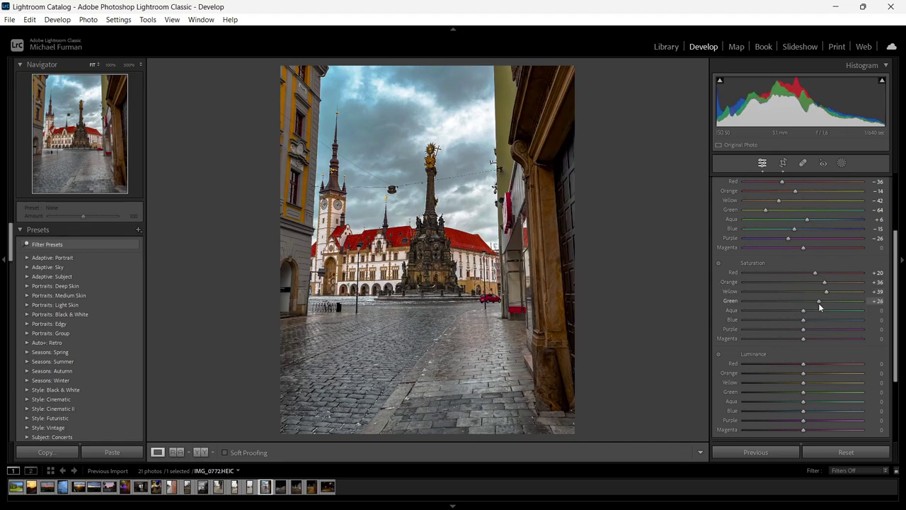
{"action": "left_click_drag", "start_coordinate": [763, 312], "coordinate": [830, 316]}
{"action": "left_click", "coordinate": [825, 311]}
{"action": "double_click", "coordinate": [802, 311]}
{"action": "mouse_move", "coordinate": [829, 301]}
{"action": "left_mouse_down"}
{"action": "mouse_move", "coordinate": [703, 307]}
{"action": "mouse_move", "coordinate": [835, 309]}
{"action": "mouse_move", "coordinate": [765, 309]}
{"action": "mouse_move", "coordinate": [860, 323]}
{"action": "mouse_move", "coordinate": [721, 331]}
{"action": "mouse_move", "coordinate": [813, 321]}
{"action": "mouse_move", "coordinate": [784, 322]}
{"action": "mouse_move", "coordinate": [803, 337]}
{"action": "left_mouse_up"}
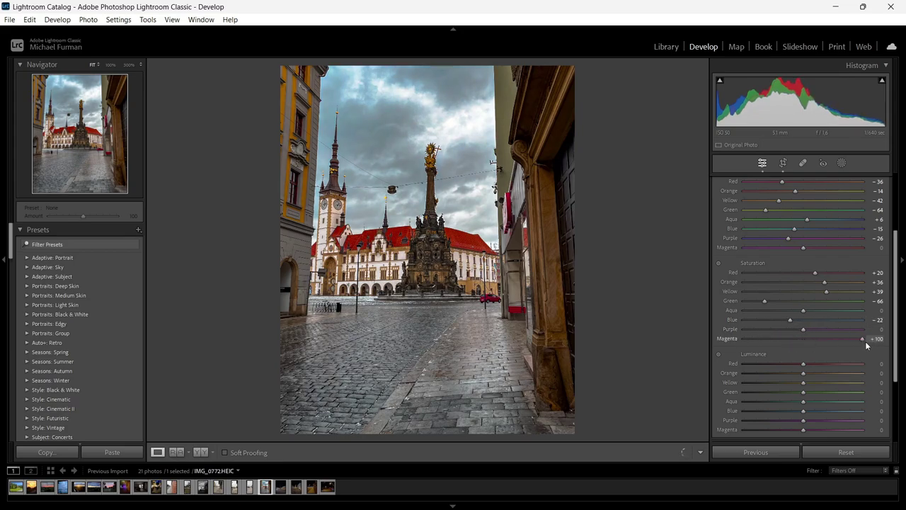
Reset Magenta saturation to 0 and dock the adjustment panel back in place
{"action": "double_click", "coordinate": [842, 338]}
{"action": "left_click", "coordinate": [902, 341]}
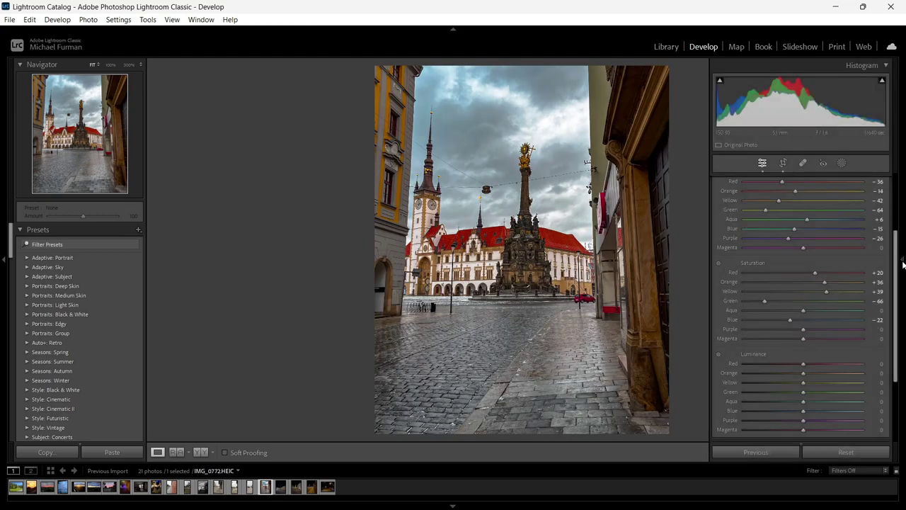
{"action": "scroll", "coordinate": [887, 357], "scroll_direction": "down", "scroll_amount": 2}
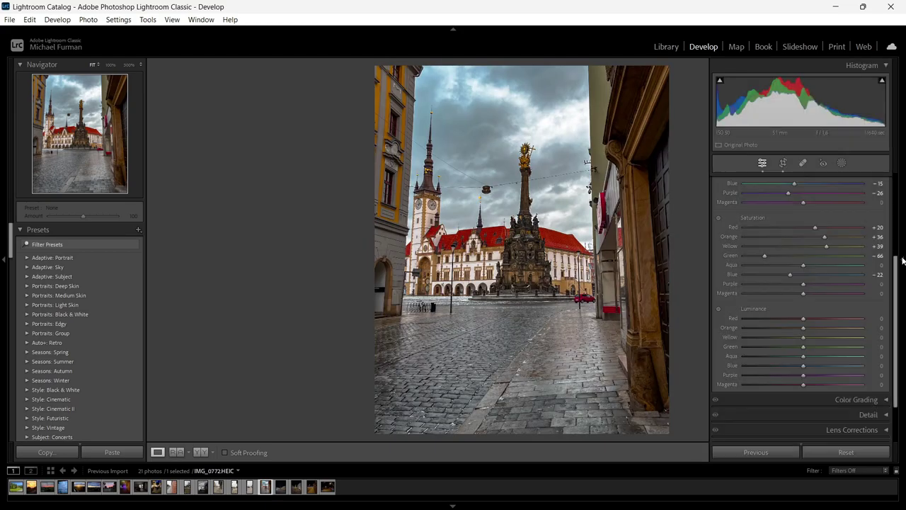
{"action": "left_click", "coordinate": [902, 260]}
{"action": "scroll", "coordinate": [837, 304], "scroll_direction": "down", "scroll_amount": 1}
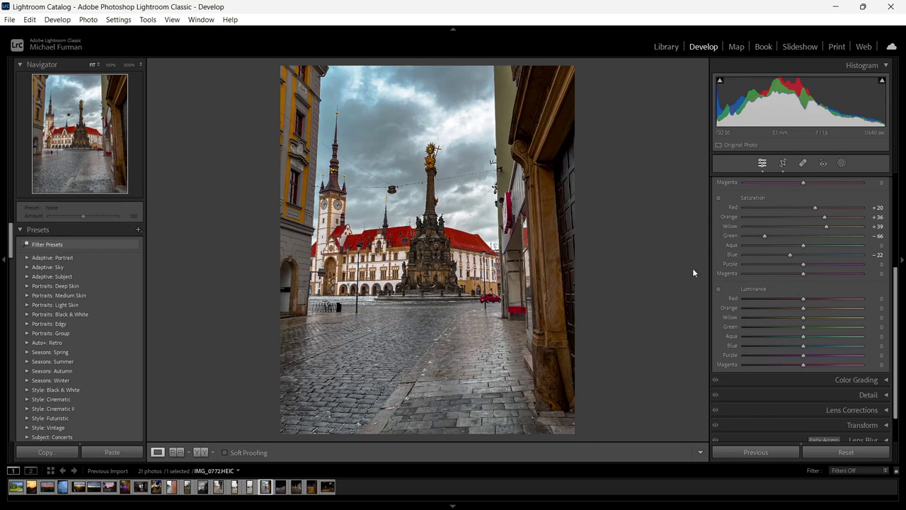
Compare Before/After, then set luminance Red -17, Orange -8, Yellow +20, Green -27, Aqua -48, Blue -40
{"action": "key", "text": "y"}
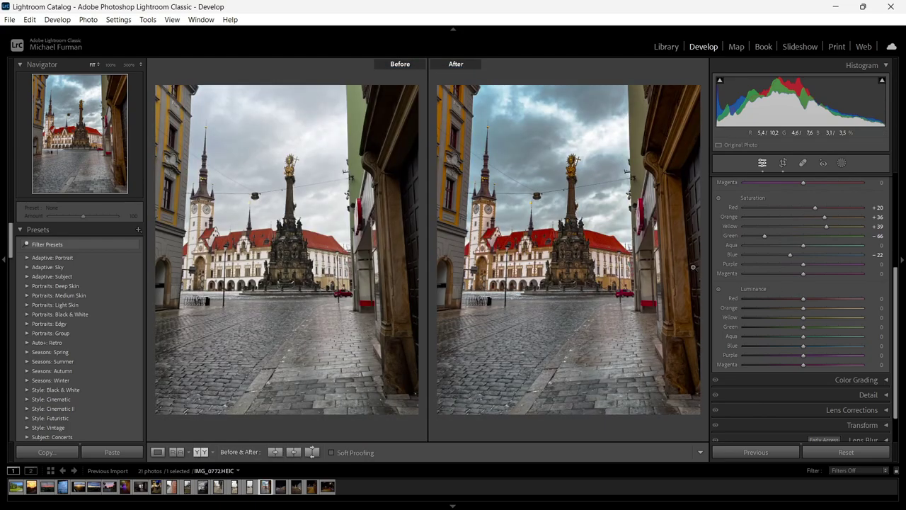
{"action": "key", "text": "y"}
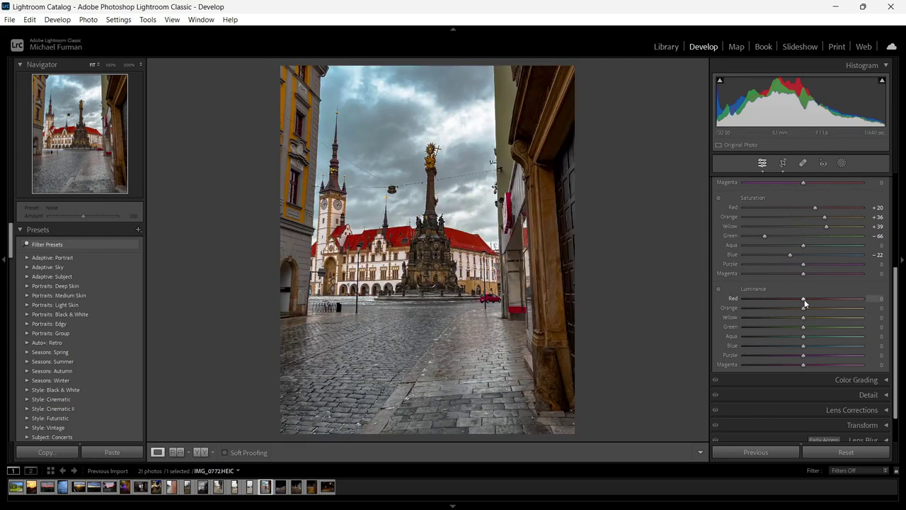
{"action": "mouse_move", "coordinate": [840, 300]}
{"action": "left_mouse_down"}
{"action": "mouse_move", "coordinate": [772, 301]}
{"action": "mouse_move", "coordinate": [850, 312]}
{"action": "mouse_move", "coordinate": [776, 312]}
{"action": "mouse_move", "coordinate": [846, 323]}
{"action": "mouse_move", "coordinate": [777, 339]}
{"action": "mouse_move", "coordinate": [829, 349]}
{"action": "mouse_move", "coordinate": [781, 350]}
{"action": "mouse_move", "coordinate": [803, 358]}
{"action": "left_mouse_up"}
{"action": "scroll", "coordinate": [902, 281], "scroll_direction": "up", "scroll_amount": 2}
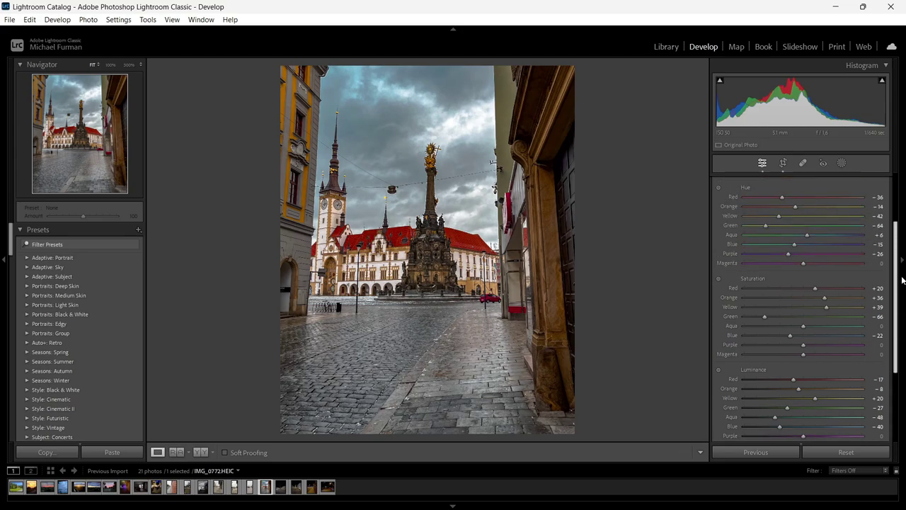
{"action": "scroll", "coordinate": [902, 280], "scroll_direction": "up", "scroll_amount": 1}
Tint the shadows blue (Hue 204, Sat 19) in Color Grading, keeping Blending at 50
{"action": "left_click", "coordinate": [871, 188]}
{"action": "left_click", "coordinate": [882, 242]}
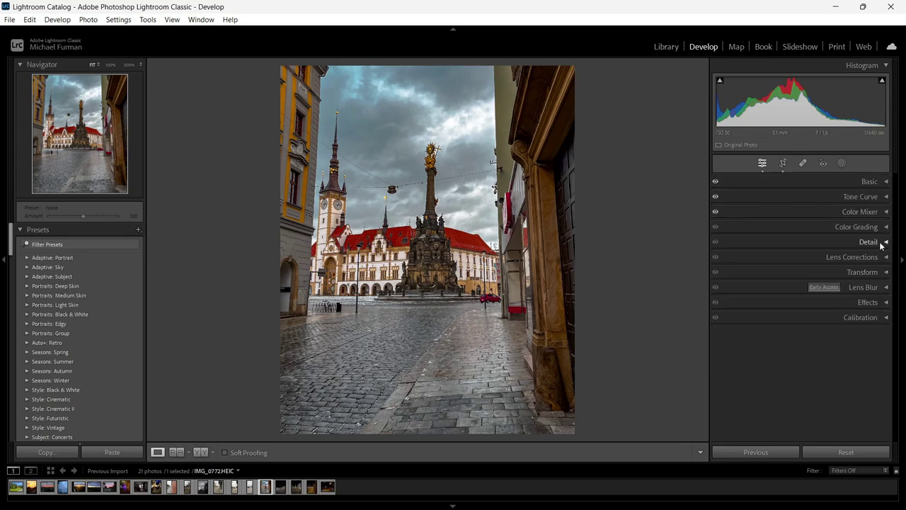
{"action": "left_click", "coordinate": [868, 227]}
{"action": "left_click", "coordinate": [803, 204]}
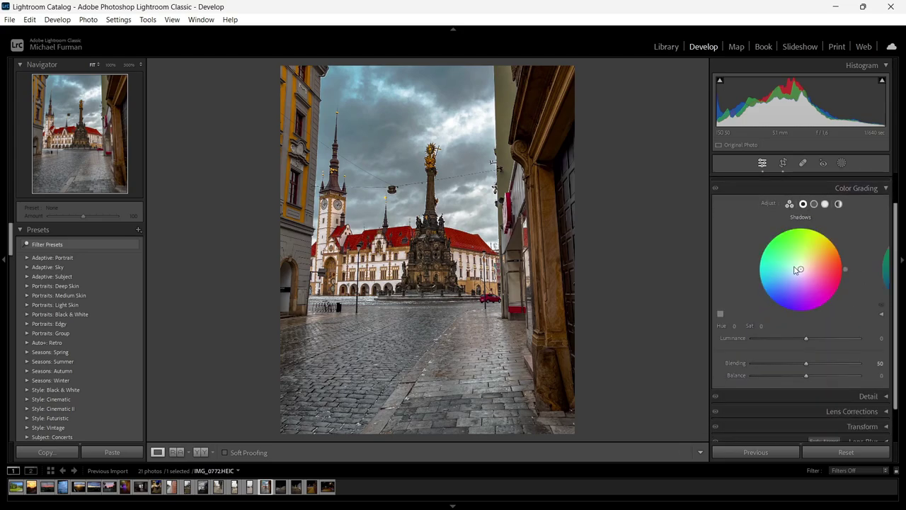
{"action": "mouse_move", "coordinate": [797, 270]}
{"action": "left_mouse_down"}
{"action": "mouse_move", "coordinate": [803, 260]}
{"action": "mouse_move", "coordinate": [793, 272]}
{"action": "left_mouse_up"}
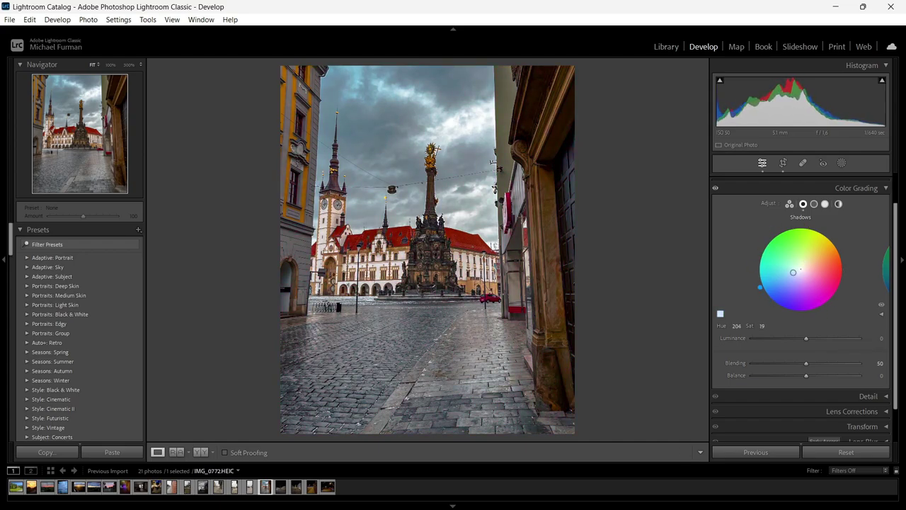
{"action": "mouse_move", "coordinate": [807, 342]}
{"action": "left_mouse_down"}
{"action": "mouse_move", "coordinate": [828, 363]}
{"action": "mouse_move", "coordinate": [786, 380]}
{"action": "mouse_move", "coordinate": [795, 378]}
{"action": "left_mouse_up"}
{"action": "double_click", "coordinate": [828, 363]}
Set Midtones to Hue 202/Sat 26 and Highlights to Hue 65/Sat 22, Luminance +52
{"action": "left_click", "coordinate": [815, 204]}
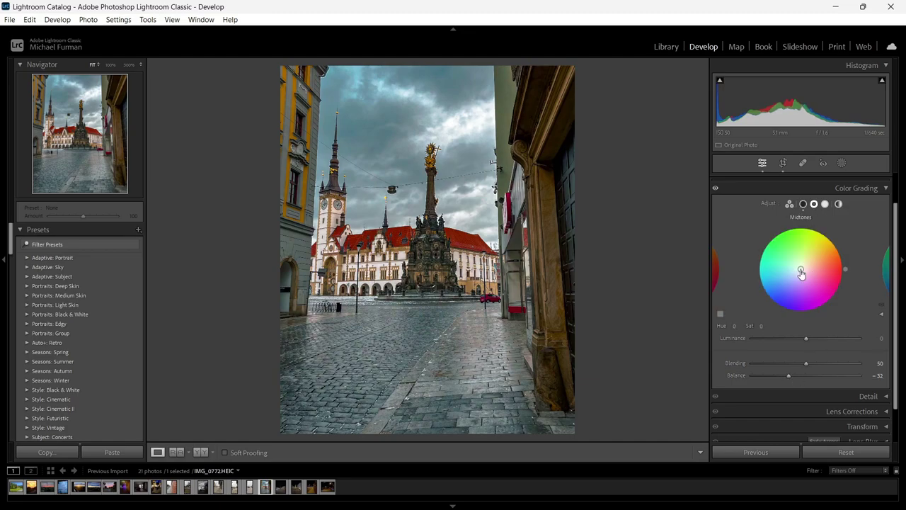
{"action": "mouse_move", "coordinate": [801, 270]}
{"action": "left_mouse_down"}
{"action": "mouse_move", "coordinate": [788, 261]}
{"action": "mouse_move", "coordinate": [790, 274]}
{"action": "left_mouse_up"}
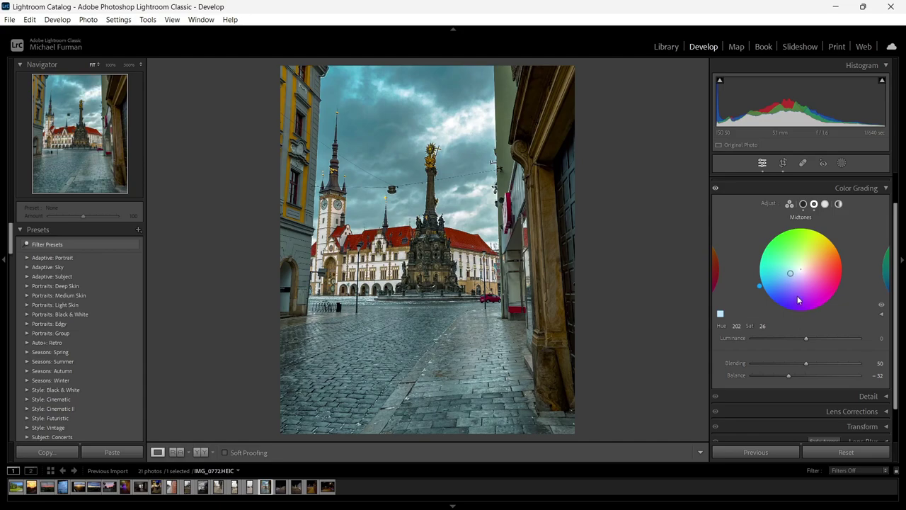
{"action": "left_click", "coordinate": [825, 204]}
{"action": "mouse_move", "coordinate": [816, 263]}
{"action": "left_mouse_down"}
{"action": "mouse_move", "coordinate": [800, 256]}
{"action": "mouse_move", "coordinate": [825, 278]}
{"action": "mouse_move", "coordinate": [787, 254]}
{"action": "mouse_move", "coordinate": [807, 260]}
{"action": "left_mouse_up"}
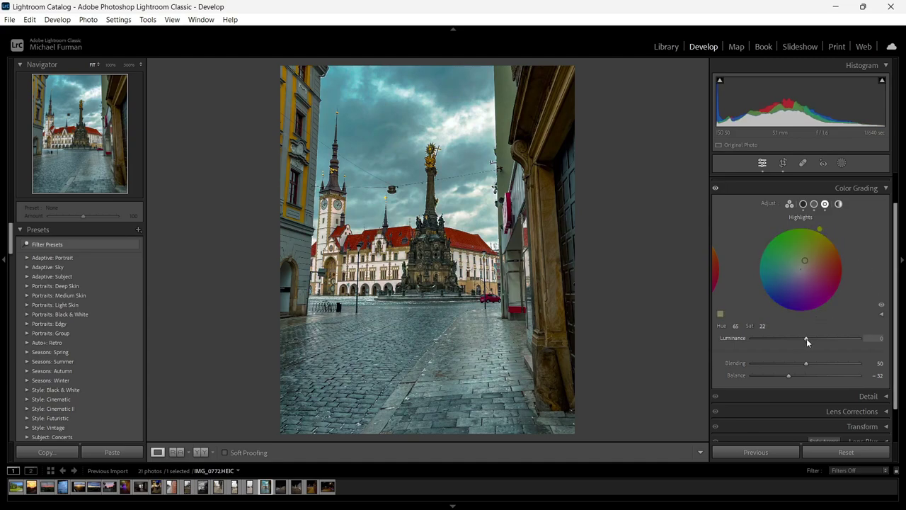
{"action": "mouse_move", "coordinate": [806, 338]}
{"action": "left_mouse_down"}
{"action": "mouse_move", "coordinate": [790, 340]}
{"action": "mouse_move", "coordinate": [837, 343]}
{"action": "left_mouse_up"}
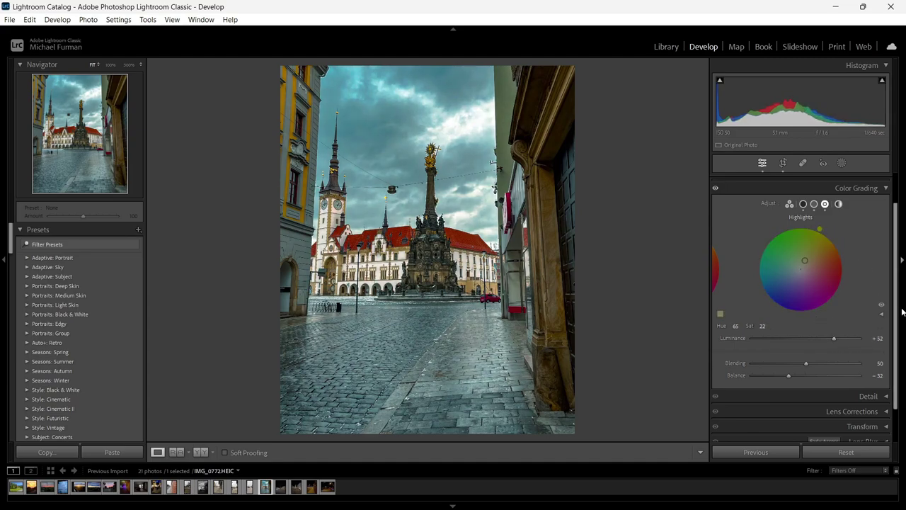
Open the Detail panel and raise the sharpening Amount
{"action": "left_click", "coordinate": [874, 188]}
{"action": "left_click", "coordinate": [881, 243]}
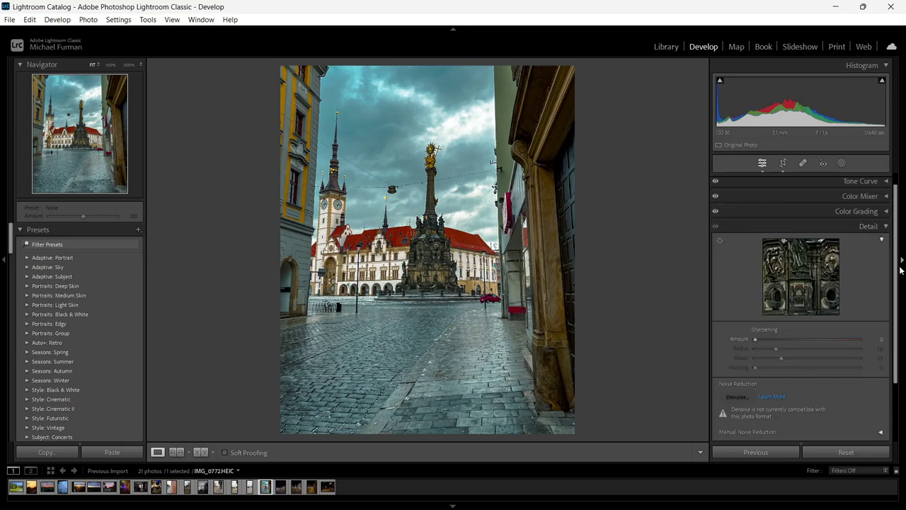
{"action": "left_click_drag", "start_coordinate": [755, 320], "coordinate": [857, 324]}
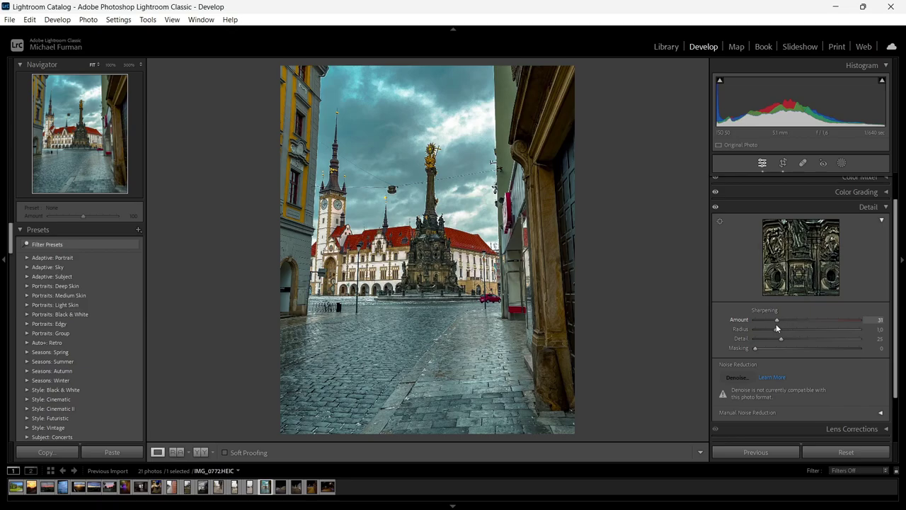
{"action": "mouse_move", "coordinate": [776, 324]}
{"action": "left_mouse_down"}
{"action": "mouse_move", "coordinate": [759, 325]}
{"action": "mouse_move", "coordinate": [759, 348]}
{"action": "mouse_move", "coordinate": [865, 351]}
{"action": "mouse_move", "coordinate": [841, 351]}
{"action": "left_mouse_up"}
{"action": "scroll", "coordinate": [800, 319], "scroll_direction": "down", "scroll_amount": 1}
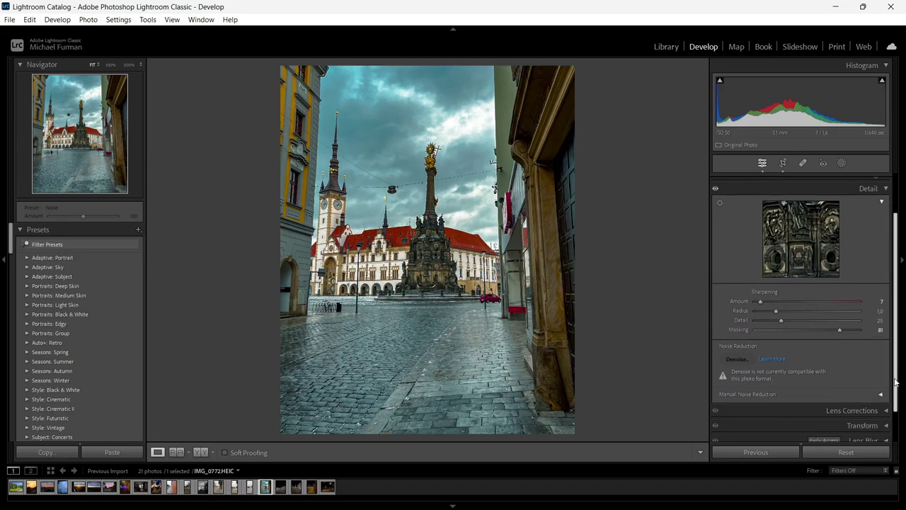
{"action": "left_click_drag", "start_coordinate": [478, 252], "coordinate": [516, 286]}
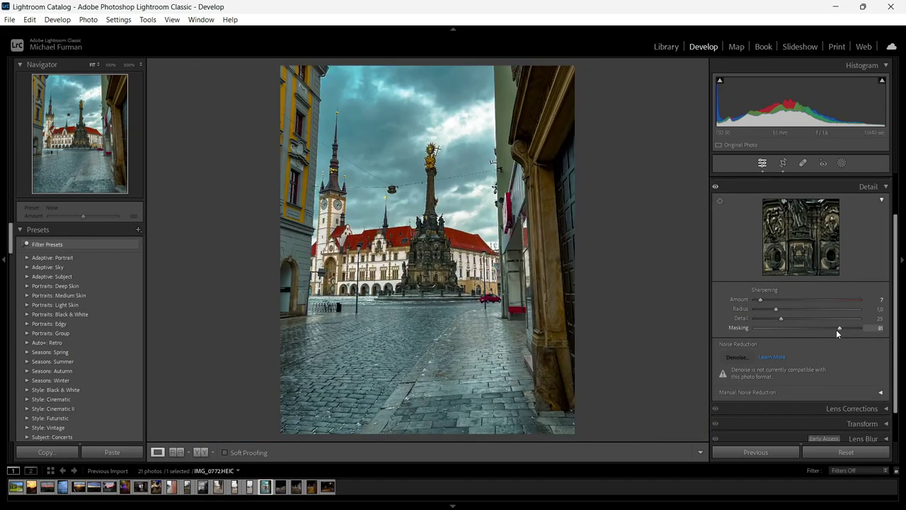
Raise sharpening Masking to 89 while previewing the edge mask, then increase Amount
{"action": "left_click_drag", "start_coordinate": [838, 328], "coordinate": [861, 332]}
{"action": "left_click_drag", "start_coordinate": [859, 329], "coordinate": [847, 330]}
{"action": "left_click_drag", "start_coordinate": [795, 305], "coordinate": [800, 305]}
{"action": "scroll", "coordinate": [898, 287], "scroll_direction": "down", "scroll_amount": 1}
{"action": "left_click", "coordinate": [881, 355]}
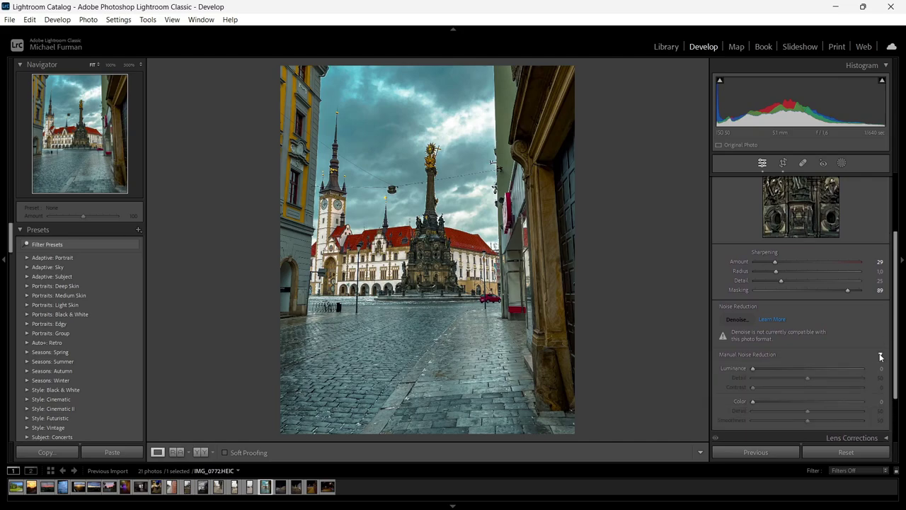
{"action": "left_click", "coordinate": [880, 355]}
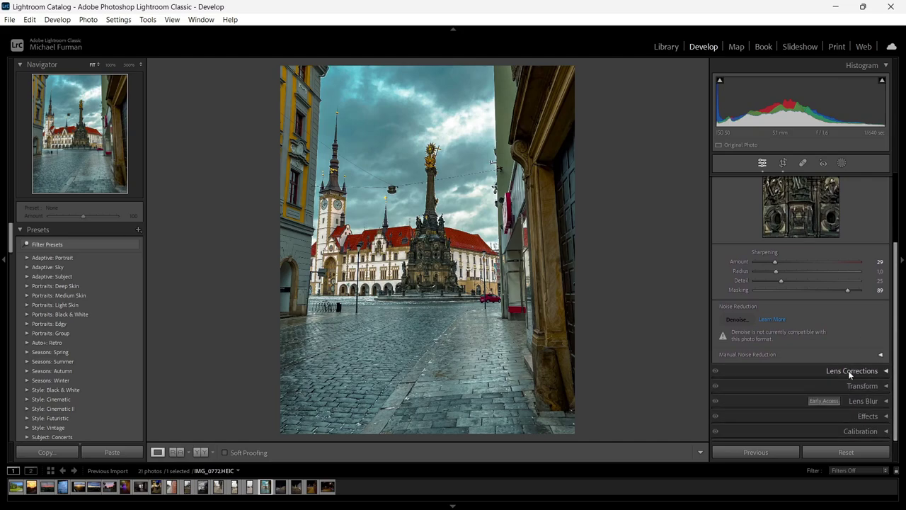
Settle sharpening at Masking 83 and Amount 25, then compare Before/After
{"action": "left_click", "coordinate": [848, 291]}
{"action": "left_click_drag", "start_coordinate": [853, 296], "coordinate": [843, 293]}
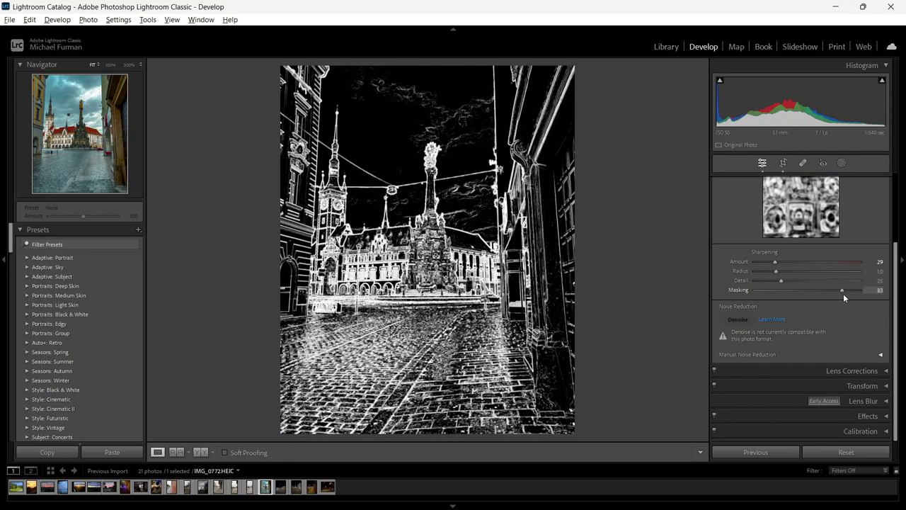
{"action": "left_click_drag", "start_coordinate": [738, 263], "coordinate": [878, 275]}
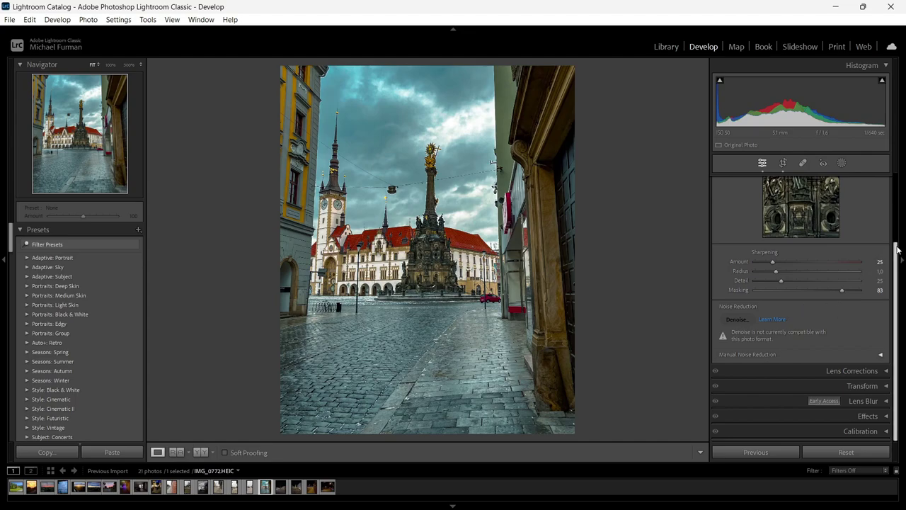
{"action": "key", "text": "y"}
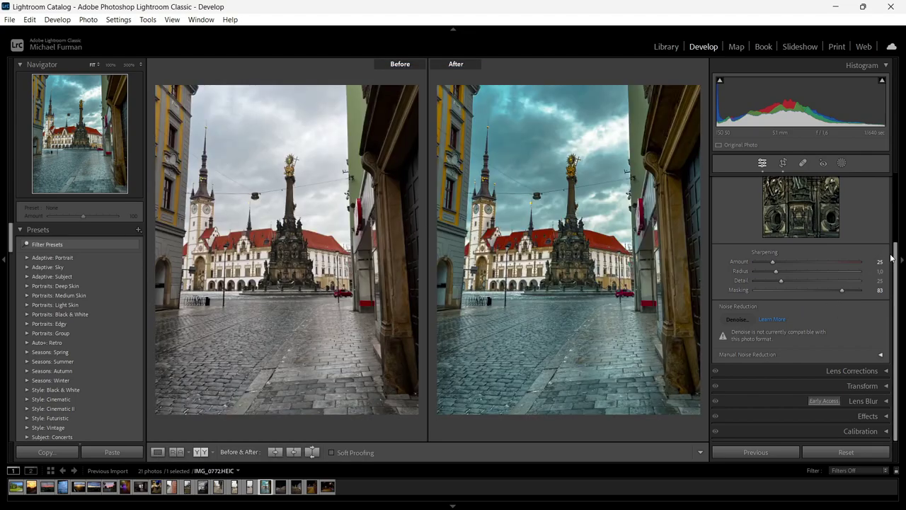
{"action": "key", "text": "y"}
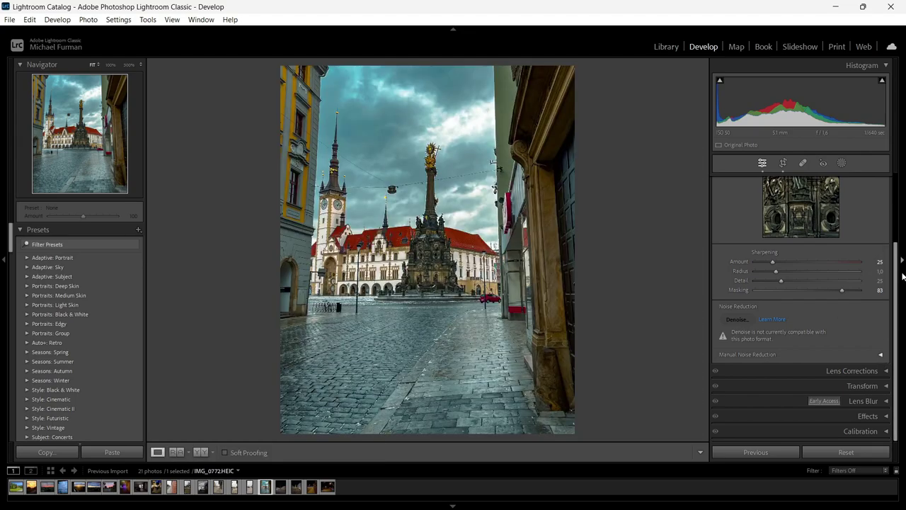
{"action": "scroll", "coordinate": [901, 273], "scroll_direction": "up", "scroll_amount": 2}
Enable lens profile corrections and chromatic aberration removal, keeping Distortion at 100
{"action": "left_click", "coordinate": [870, 197]}
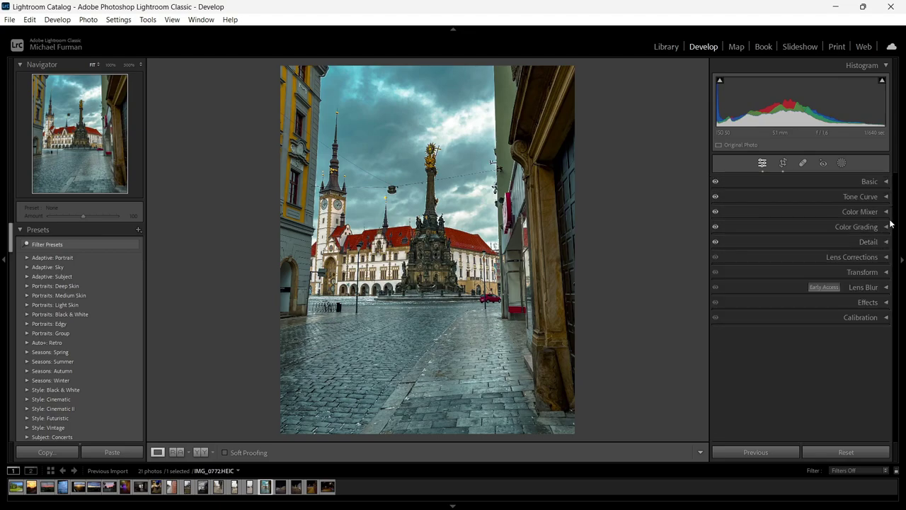
{"action": "left_click", "coordinate": [857, 256]}
{"action": "left_click", "coordinate": [720, 295]}
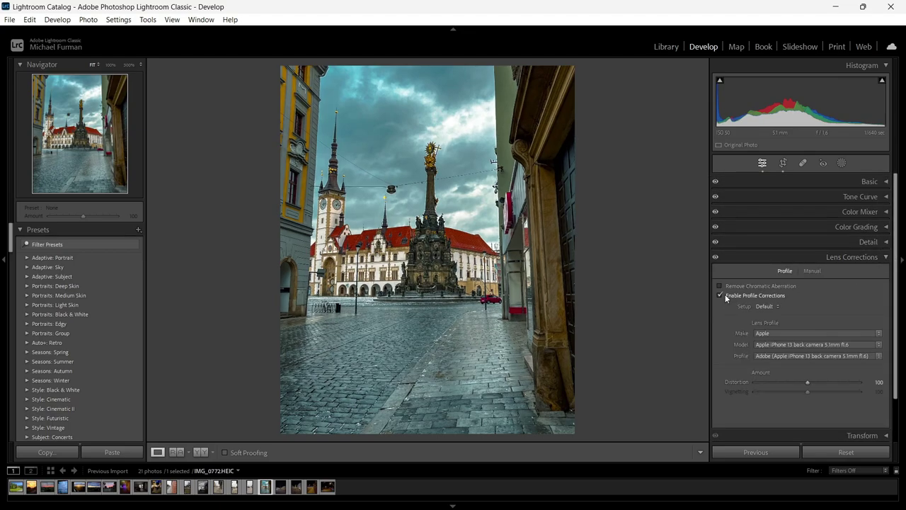
{"action": "left_click", "coordinate": [720, 286]}
{"action": "scroll", "coordinate": [897, 284], "scroll_direction": "down", "scroll_amount": 2}
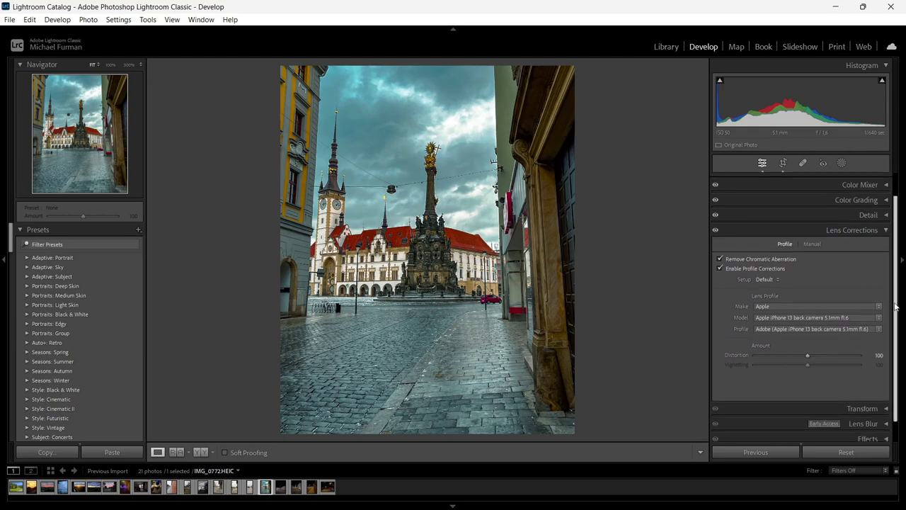
{"action": "left_click_drag", "start_coordinate": [806, 333], "coordinate": [745, 335]}
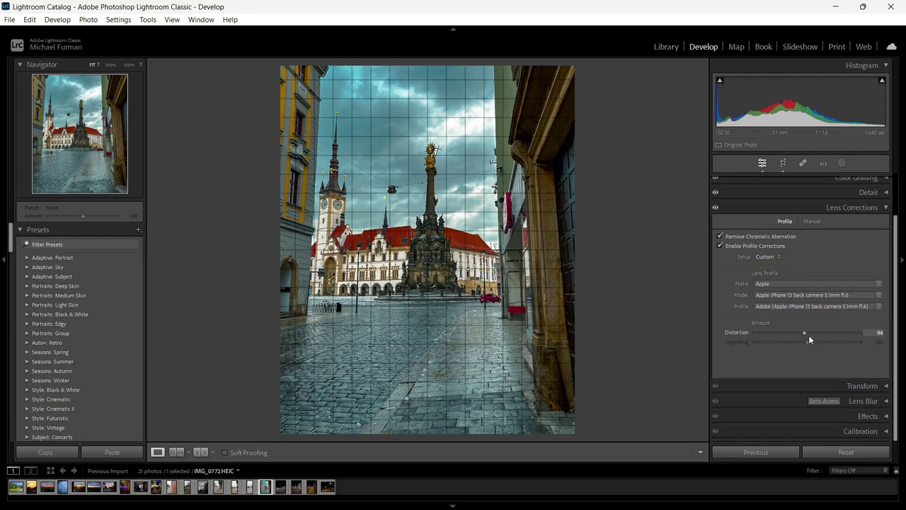
{"action": "left_click_drag", "start_coordinate": [810, 337], "coordinate": [807, 336]}
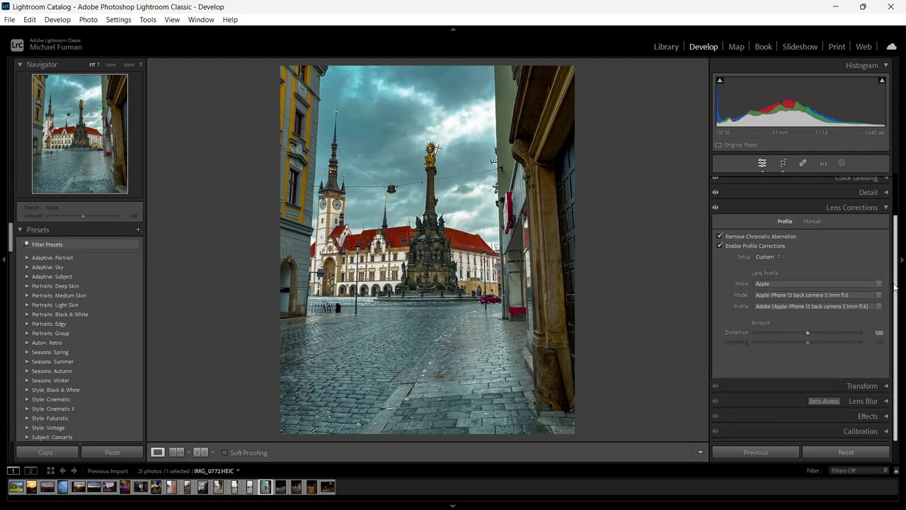
Try the Upright Level transform, then undo it so perspective stays unchanged
{"action": "left_click", "coordinate": [874, 207]}
{"action": "left_click", "coordinate": [872, 271]}
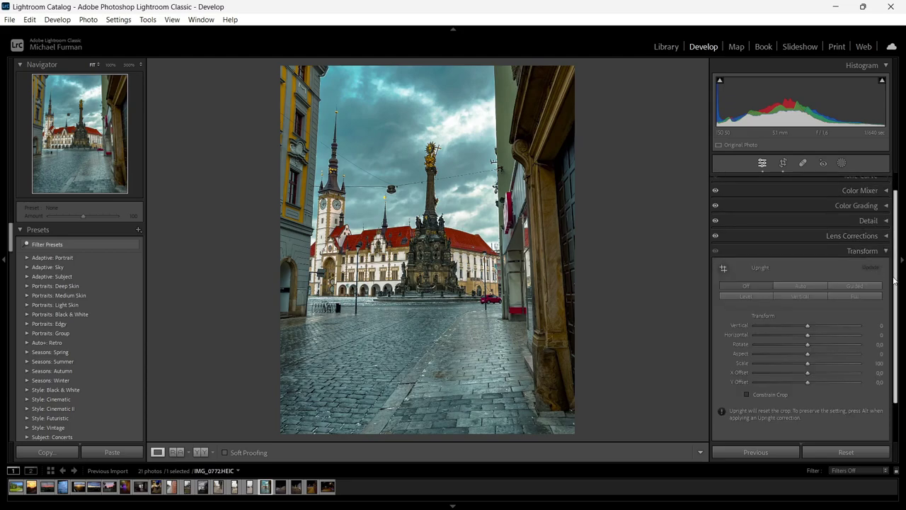
{"action": "scroll", "coordinate": [894, 281], "scroll_direction": "down", "scroll_amount": 1}
{"action": "left_click", "coordinate": [754, 282]}
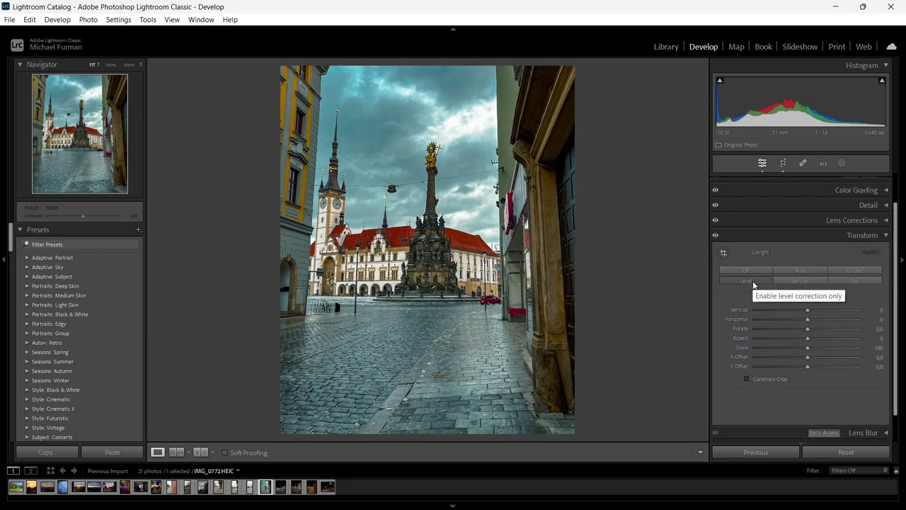
{"action": "key", "text": "ctrl+z"}
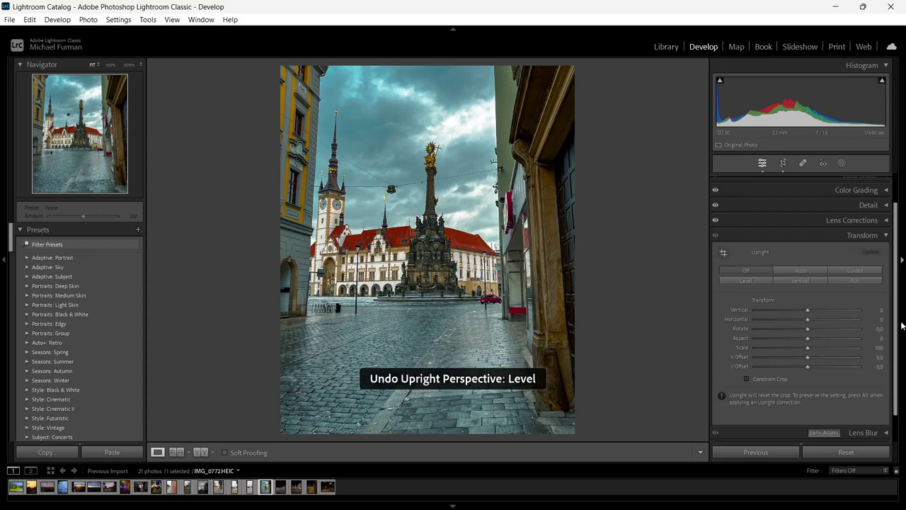
{"action": "scroll", "coordinate": [896, 263], "scroll_direction": "down", "scroll_amount": 1}
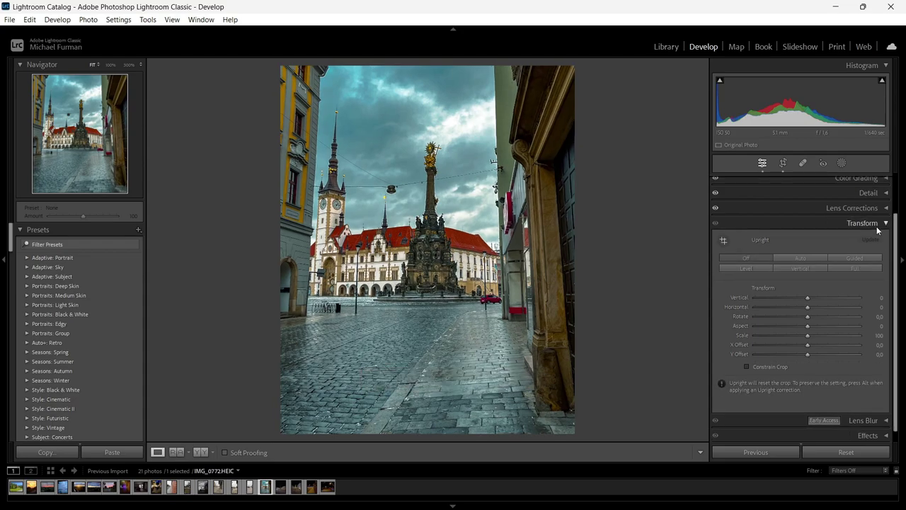
{"action": "left_click", "coordinate": [878, 226]}
{"action": "left_click", "coordinate": [879, 287]}
Add grain at Amount 40 in the Effects section
{"action": "left_click", "coordinate": [865, 288]}
{"action": "left_click", "coordinate": [862, 300]}
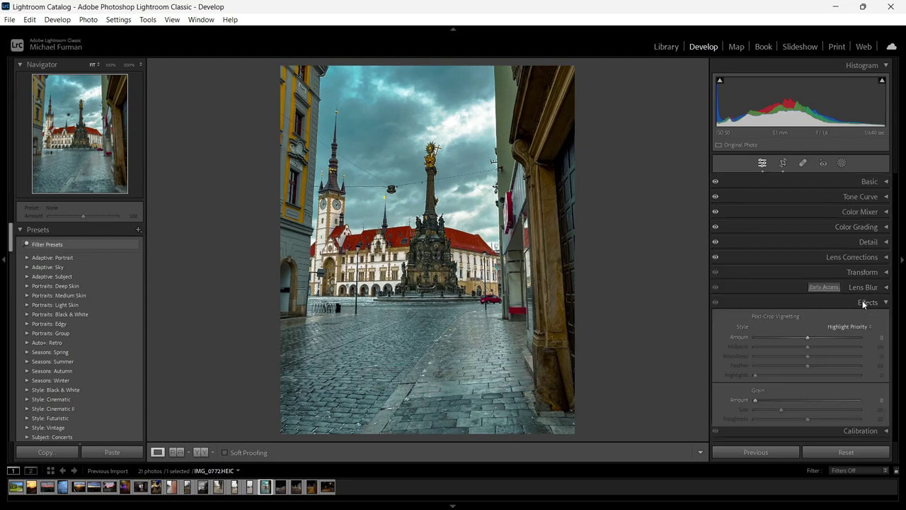
{"action": "mouse_move", "coordinate": [755, 402]}
{"action": "left_mouse_down"}
{"action": "mouse_move", "coordinate": [798, 401]}
{"action": "mouse_move", "coordinate": [736, 403]}
{"action": "left_mouse_up"}
{"action": "left_click", "coordinate": [868, 301]}
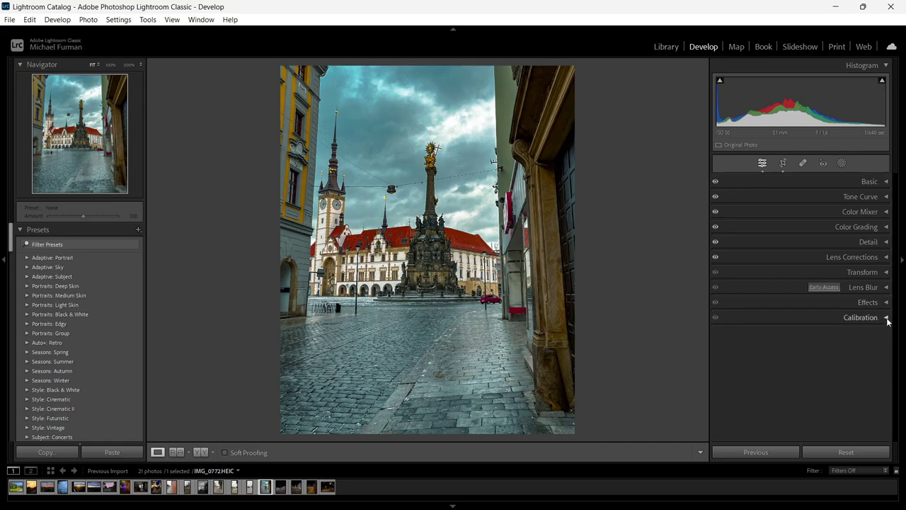
{"action": "left_click", "coordinate": [881, 317]}
{"action": "left_click_drag", "start_coordinate": [894, 320], "coordinate": [894, 350]}
{"action": "left_click", "coordinate": [868, 286]}
Generate an automatic sky mask, Mask 1, covering the whole sky
{"action": "left_click", "coordinate": [842, 162]}
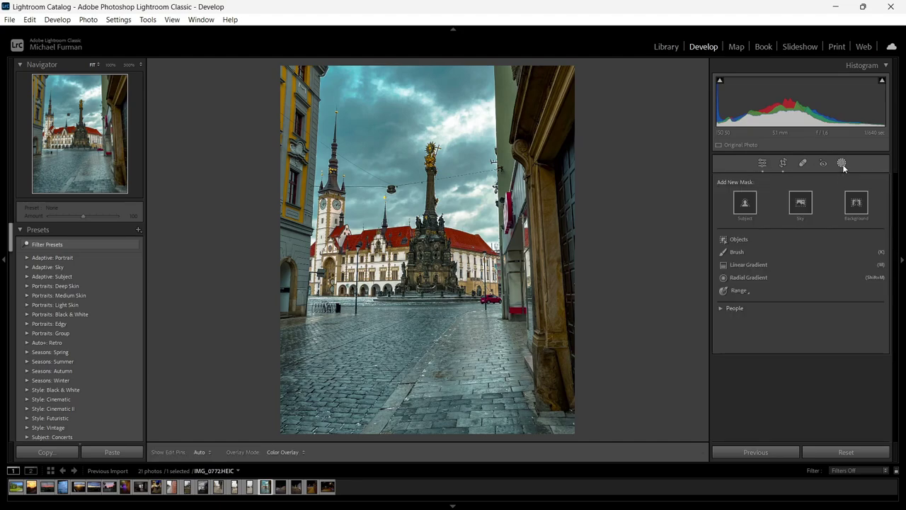
{"action": "left_click", "coordinate": [802, 205]}
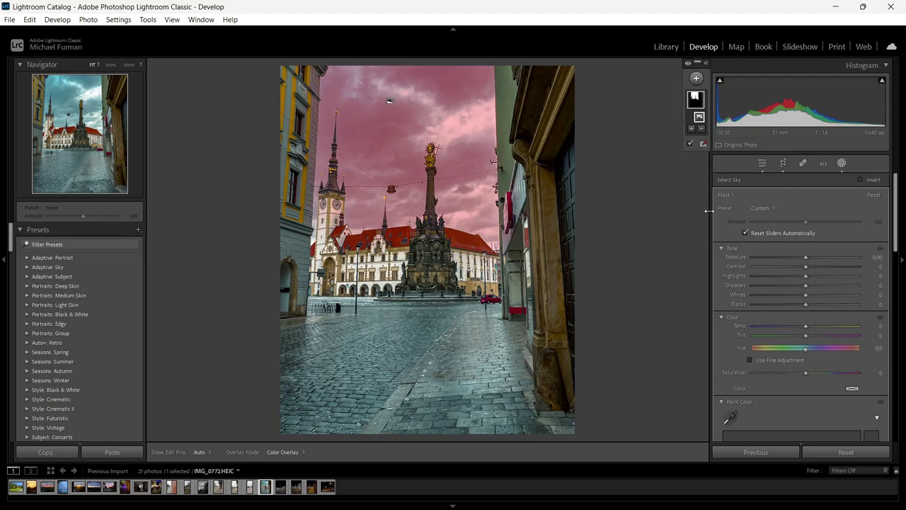
{"action": "left_click_drag", "start_coordinate": [895, 213], "coordinate": [888, 296]}
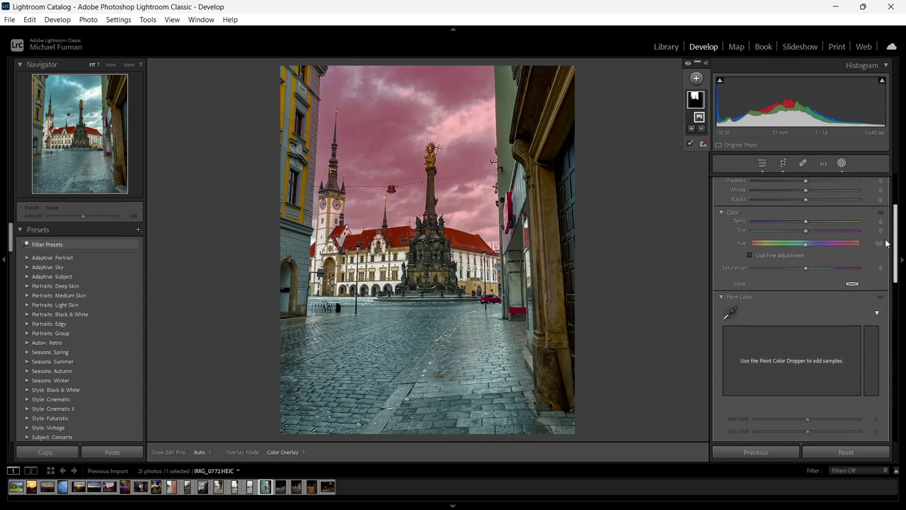
{"action": "scroll", "coordinate": [870, 283], "scroll_direction": "up", "scroll_amount": 2}
{"action": "scroll", "coordinate": [850, 255], "scroll_direction": "up", "scroll_amount": 5}
{"action": "scroll", "coordinate": [825, 227], "scroll_direction": "up", "scroll_amount": 3}
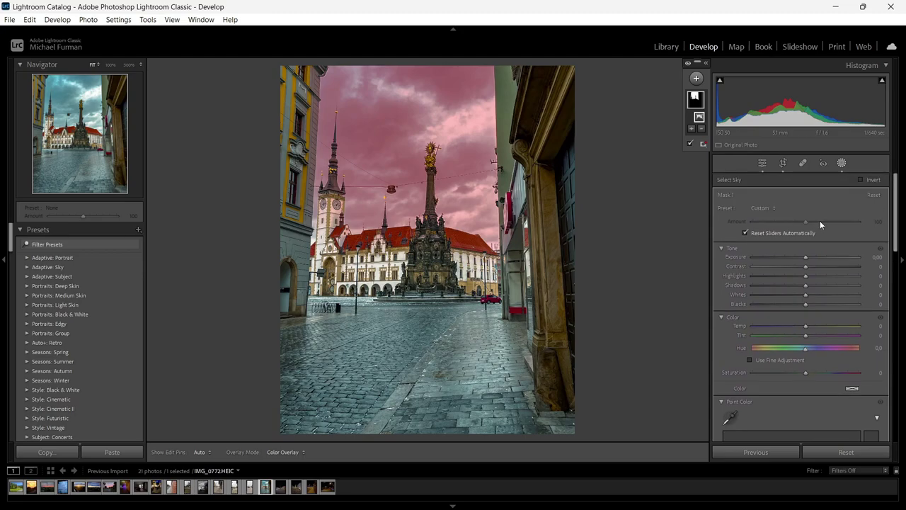
Set post-crop vignette Amount −13, Midpoint 66, Roundness +21, Feather 43
{"action": "left_click", "coordinate": [762, 163]}
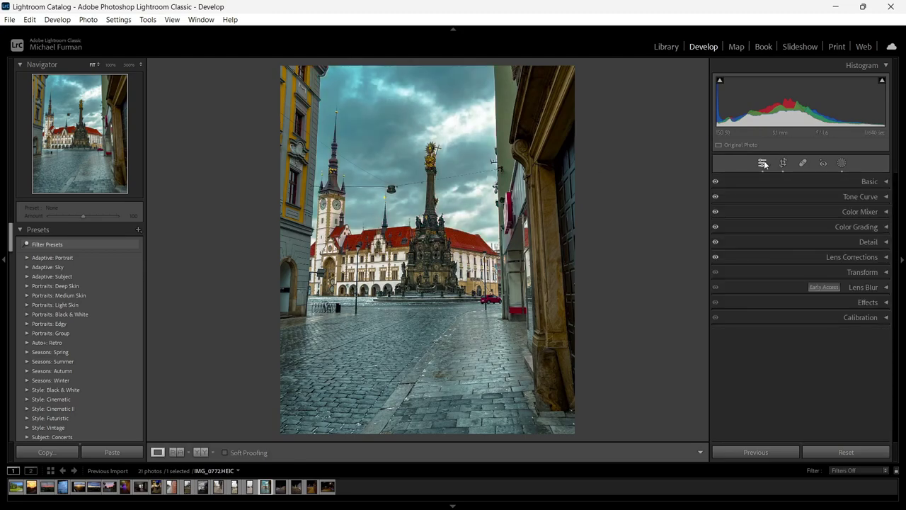
{"action": "left_click", "coordinate": [868, 303]}
{"action": "mouse_move", "coordinate": [811, 340]}
{"action": "left_mouse_down"}
{"action": "mouse_move", "coordinate": [799, 337]}
{"action": "mouse_move", "coordinate": [836, 357]}
{"action": "left_mouse_up"}
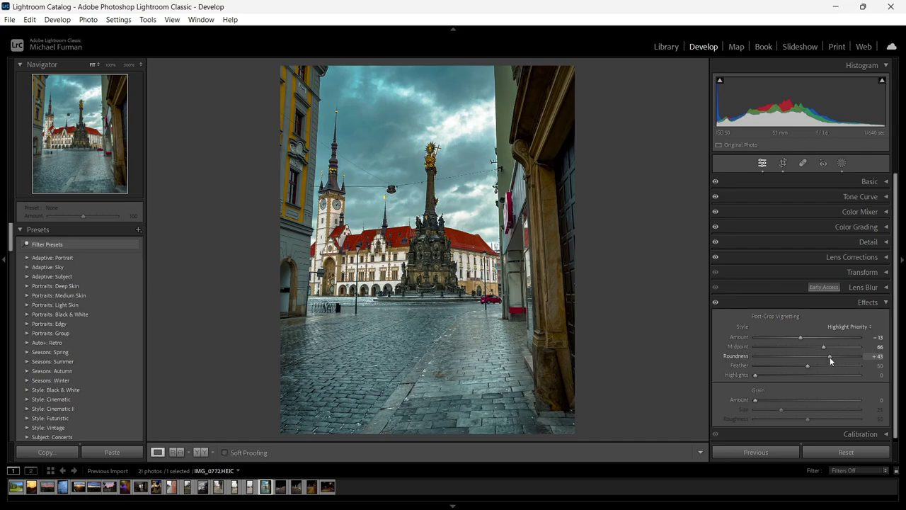
{"action": "mouse_move", "coordinate": [805, 355]}
{"action": "left_mouse_down"}
{"action": "mouse_move", "coordinate": [818, 356]}
{"action": "mouse_move", "coordinate": [799, 366]}
{"action": "mouse_move", "coordinate": [847, 375]}
{"action": "left_mouse_up"}
{"action": "left_click", "coordinate": [810, 366]}
{"action": "scroll", "coordinate": [723, 388], "scroll_direction": "down", "scroll_amount": 1}
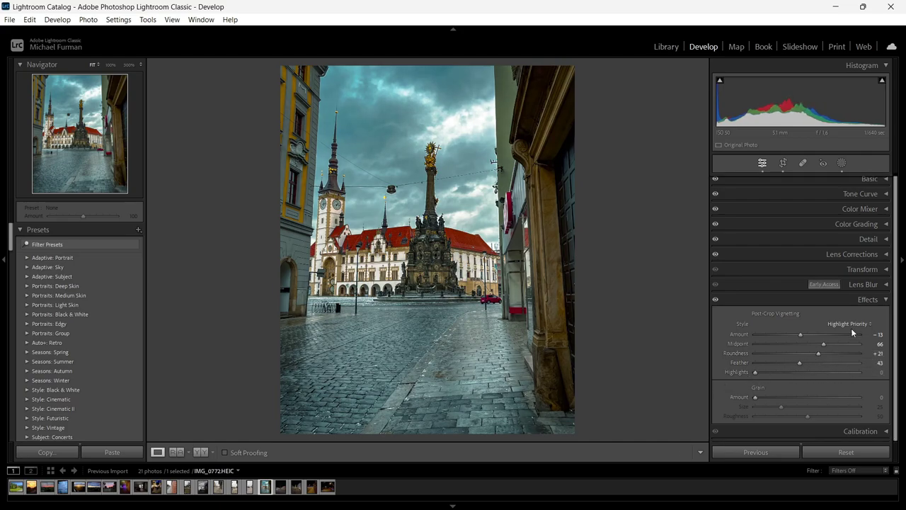
{"action": "left_click", "coordinate": [875, 300]}
{"action": "left_click", "coordinate": [842, 163]}
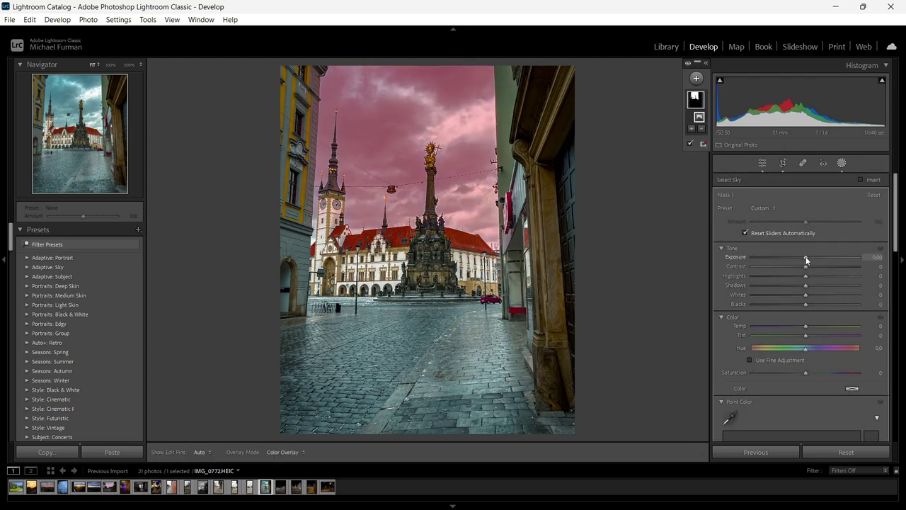
Give the sky mask Exposure −0.36, Contrast 43, lower whites, Temp 11, Saturation 37
{"action": "mouse_move", "coordinate": [806, 257]}
{"action": "left_mouse_down"}
{"action": "mouse_move", "coordinate": [823, 255]}
{"action": "mouse_move", "coordinate": [785, 258]}
{"action": "mouse_move", "coordinate": [829, 267]}
{"action": "mouse_move", "coordinate": [795, 274]}
{"action": "mouse_move", "coordinate": [802, 274]}
{"action": "mouse_move", "coordinate": [798, 285]}
{"action": "mouse_move", "coordinate": [820, 287]}
{"action": "mouse_move", "coordinate": [788, 288]}
{"action": "left_mouse_up"}
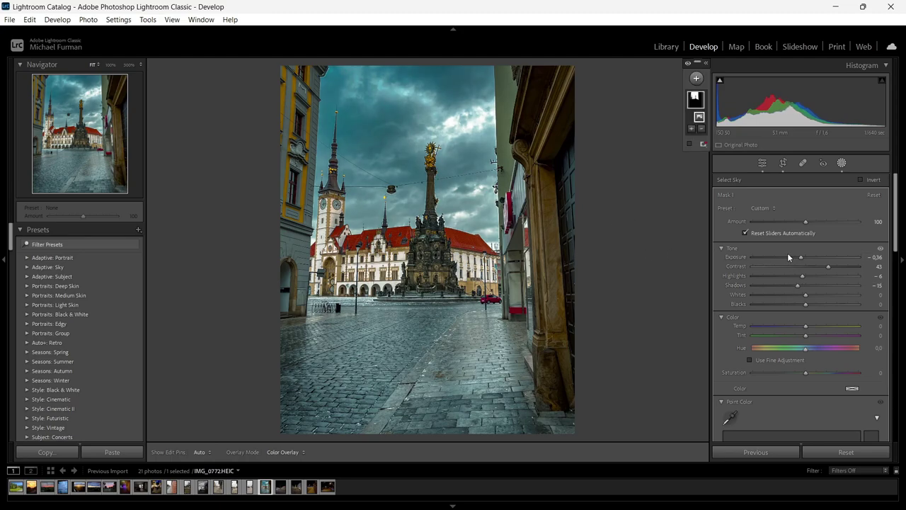
{"action": "left_click_drag", "start_coordinate": [805, 295], "coordinate": [812, 302]}
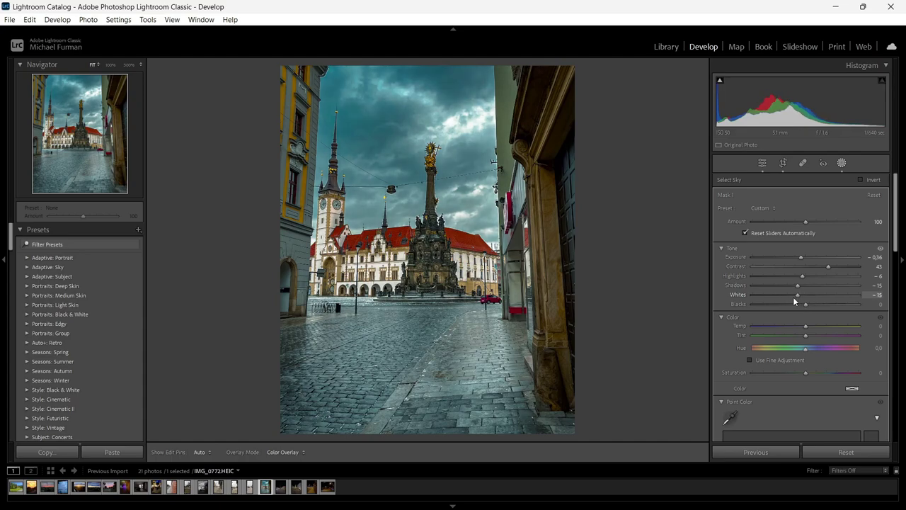
{"action": "mouse_move", "coordinate": [802, 299]}
{"action": "left_mouse_down"}
{"action": "mouse_move", "coordinate": [812, 306]}
{"action": "mouse_move", "coordinate": [799, 305]}
{"action": "left_mouse_up"}
{"action": "scroll", "coordinate": [813, 312], "scroll_direction": "down", "scroll_amount": 2}
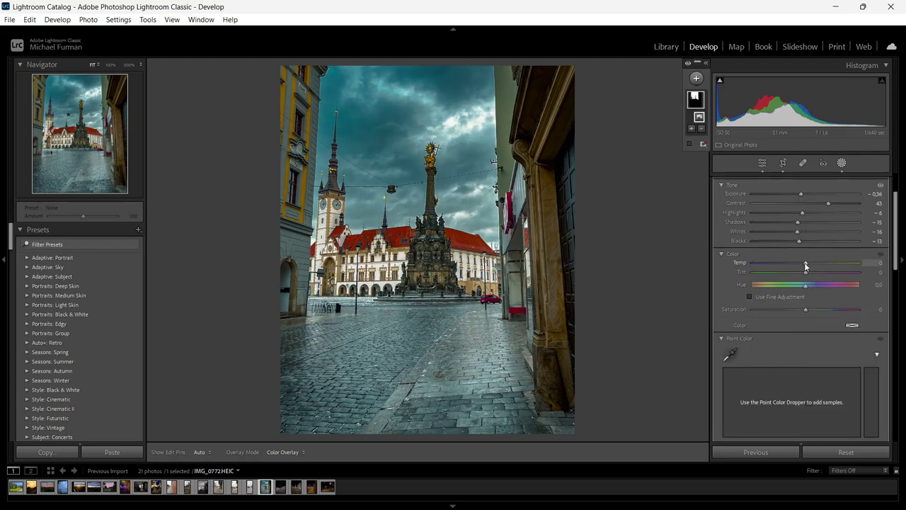
{"action": "mouse_move", "coordinate": [805, 263]}
{"action": "left_mouse_down"}
{"action": "mouse_move", "coordinate": [824, 263]}
{"action": "mouse_move", "coordinate": [811, 263]}
{"action": "left_mouse_up"}
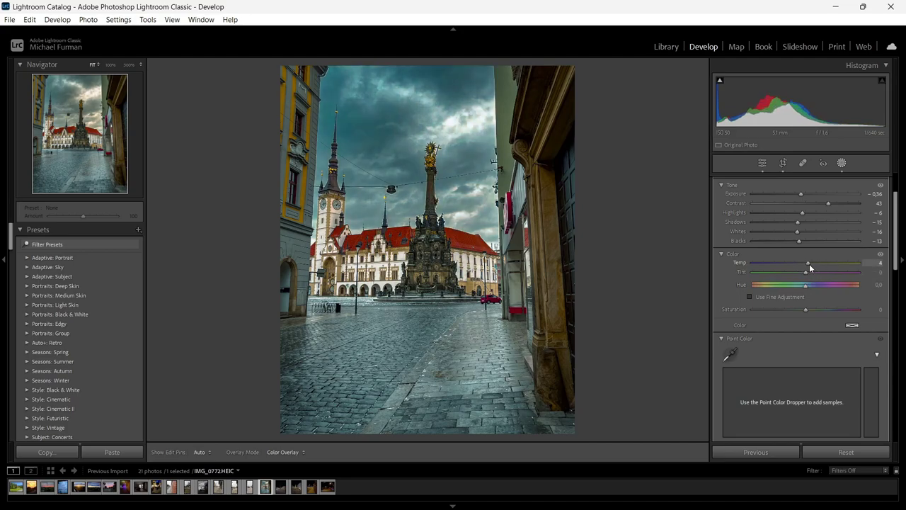
{"action": "left_click_drag", "start_coordinate": [806, 309], "coordinate": [797, 309]}
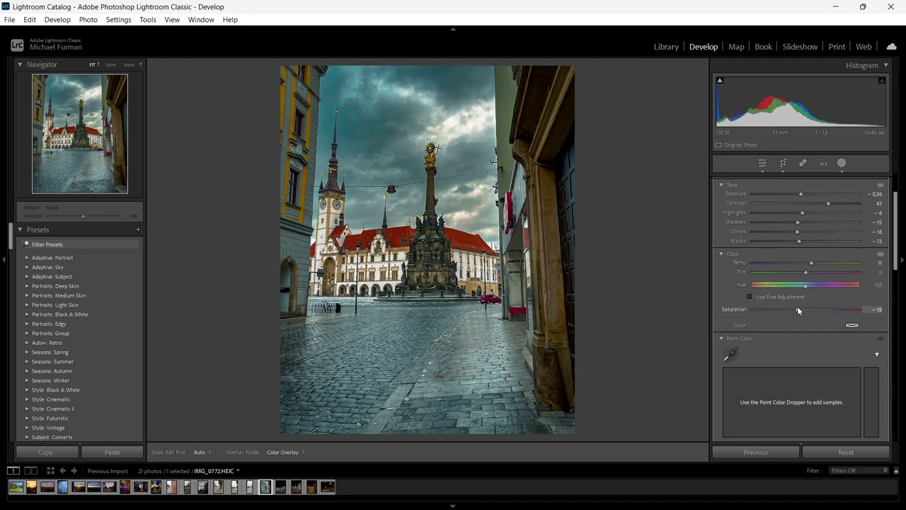
{"action": "mouse_move", "coordinate": [863, 309]}
{"action": "left_mouse_down"}
{"action": "mouse_move", "coordinate": [872, 310]}
{"action": "mouse_move", "coordinate": [796, 309]}
{"action": "mouse_move", "coordinate": [825, 309]}
{"action": "left_mouse_up"}
Compare Before/After, then add four points to the sky mask's tone curve
{"action": "key", "text": "y"}
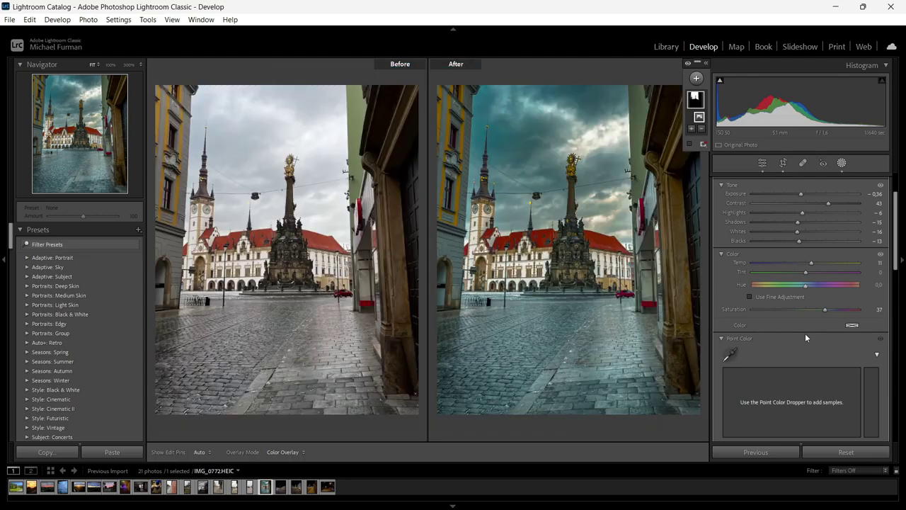
{"action": "key", "text": "y"}
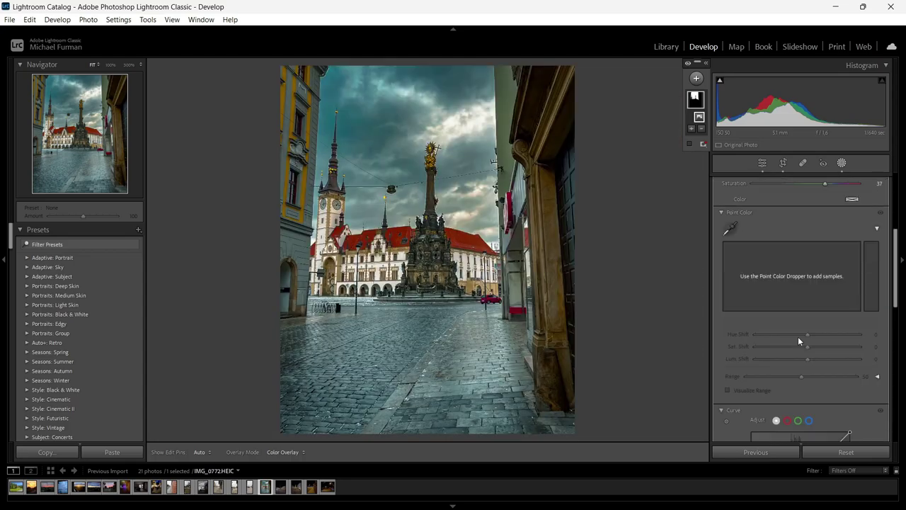
{"action": "scroll", "coordinate": [803, 329], "scroll_direction": "down", "scroll_amount": 3}
{"action": "scroll", "coordinate": [763, 327], "scroll_direction": "down", "scroll_amount": 2}
{"action": "scroll", "coordinate": [739, 342], "scroll_direction": "down", "scroll_amount": 3}
{"action": "scroll", "coordinate": [737, 327], "scroll_direction": "up", "scroll_amount": 2}
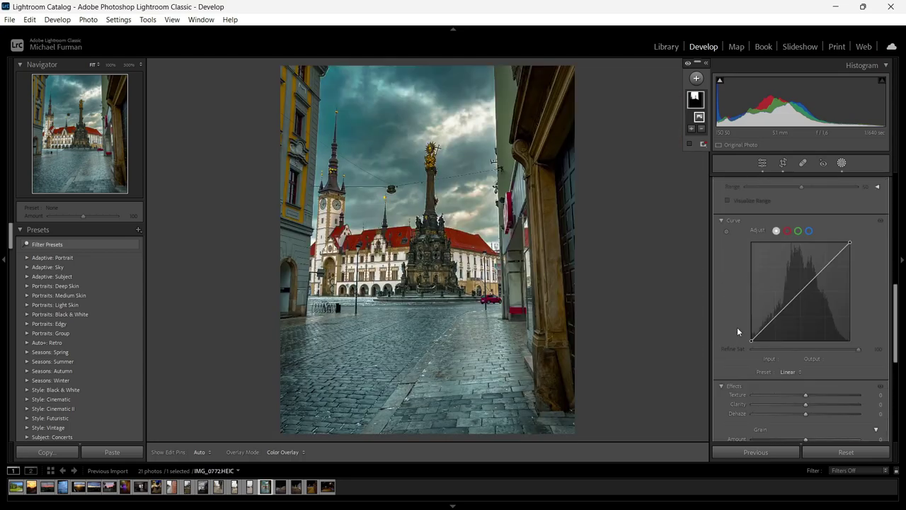
{"action": "left_click", "coordinate": [833, 258]}
{"action": "left_click", "coordinate": [801, 291]}
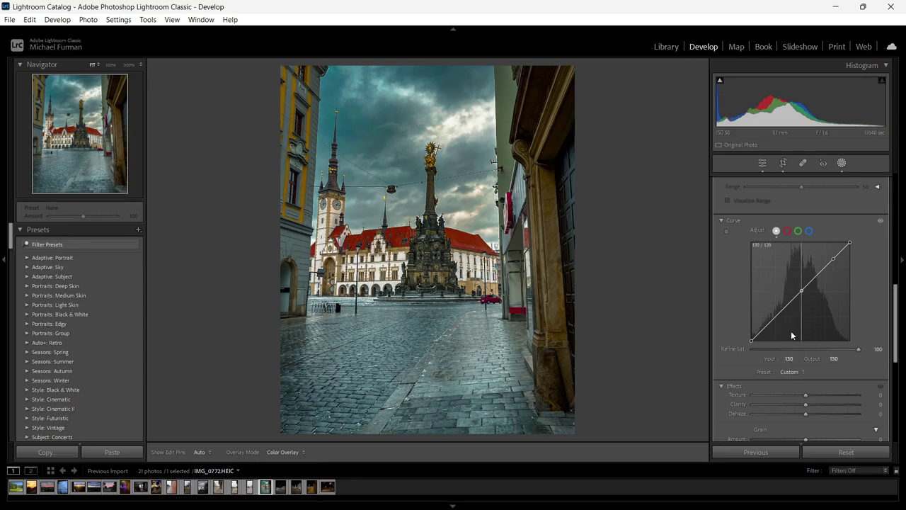
{"action": "left_click", "coordinate": [776, 318]}
{"action": "left_click", "coordinate": [841, 253]}
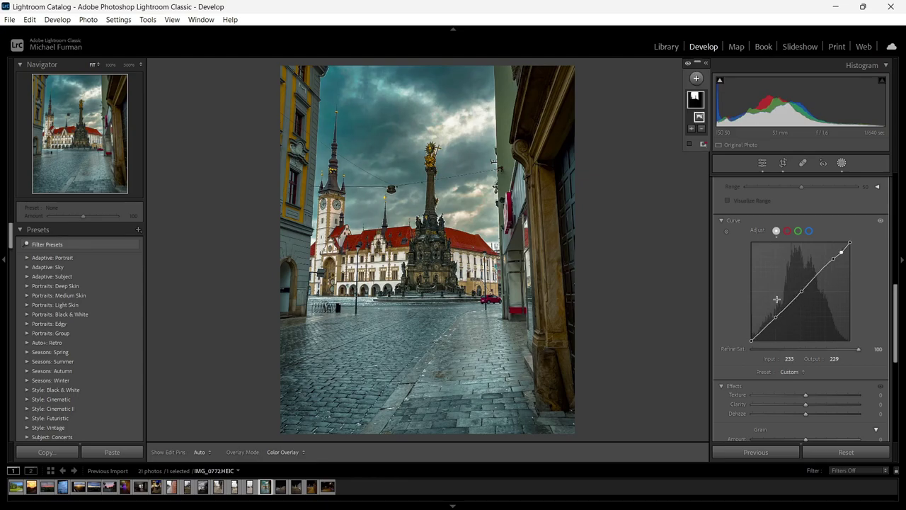
Shape the sky curve: lift shadows, raise midtones, pull down upper highlights
{"action": "mouse_move", "coordinate": [763, 329]}
{"action": "left_mouse_down"}
{"action": "mouse_move", "coordinate": [765, 297]}
{"action": "mouse_move", "coordinate": [776, 322]}
{"action": "left_mouse_up"}
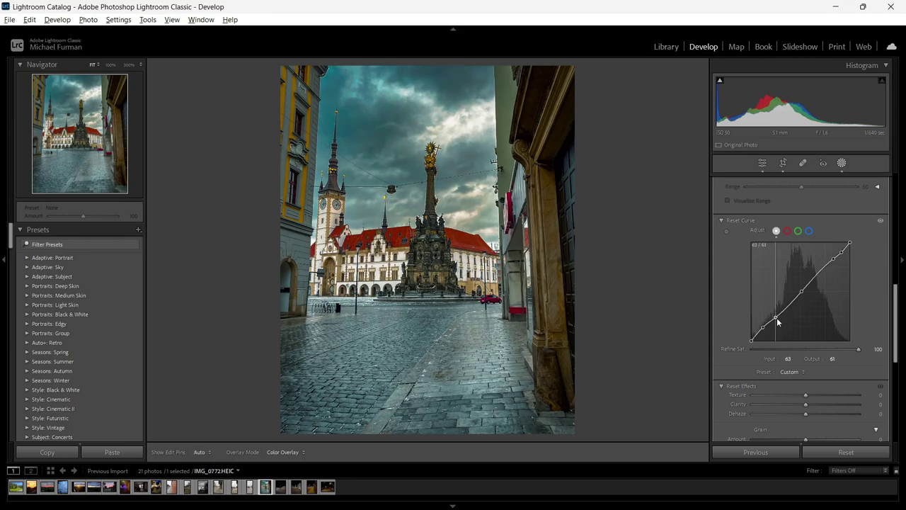
{"action": "key", "text": "Up"}
{"action": "key", "text": "Up"}
{"action": "key", "text": "Up"}
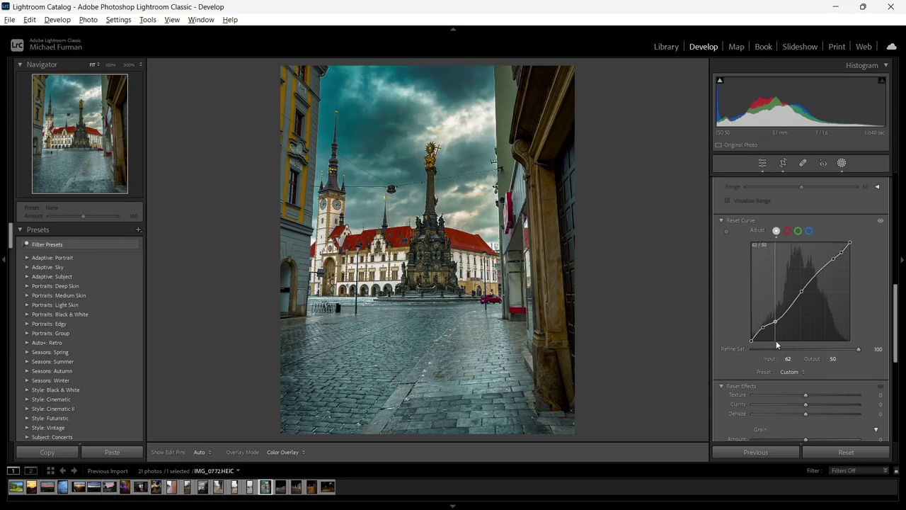
{"action": "left_click_drag", "start_coordinate": [802, 292], "coordinate": [798, 280]}
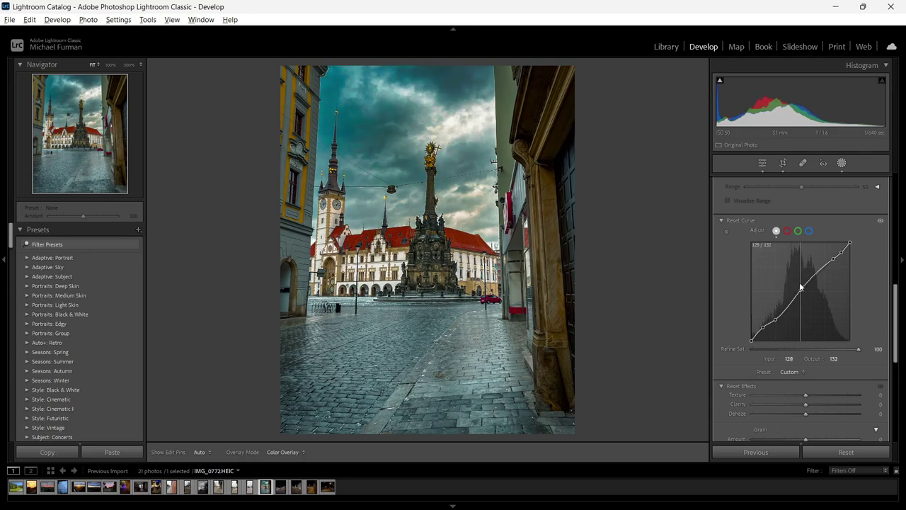
{"action": "left_click", "coordinate": [832, 259]}
{"action": "left_click_drag", "start_coordinate": [831, 265], "coordinate": [827, 293]}
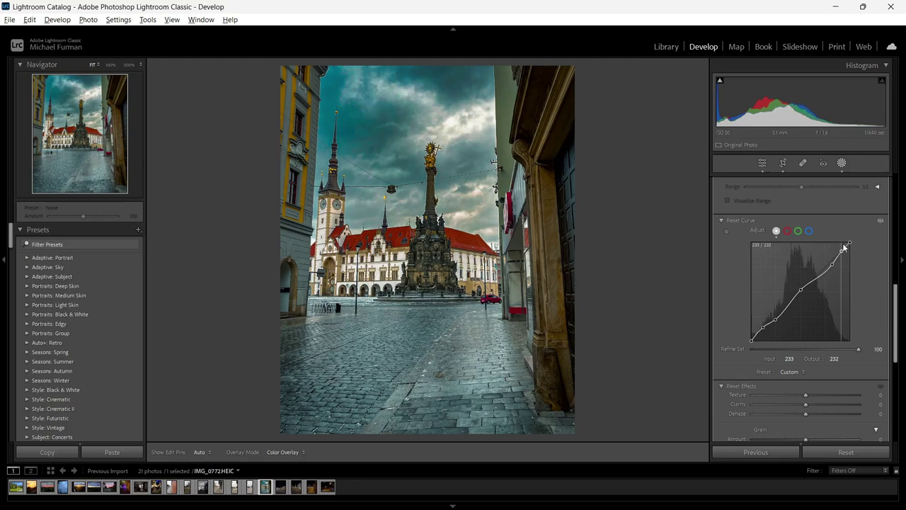
{"action": "mouse_move", "coordinate": [842, 243]}
{"action": "left_mouse_down"}
{"action": "mouse_move", "coordinate": [842, 264]}
{"action": "mouse_move", "coordinate": [842, 241]}
{"action": "mouse_move", "coordinate": [842, 256]}
{"action": "left_mouse_up"}
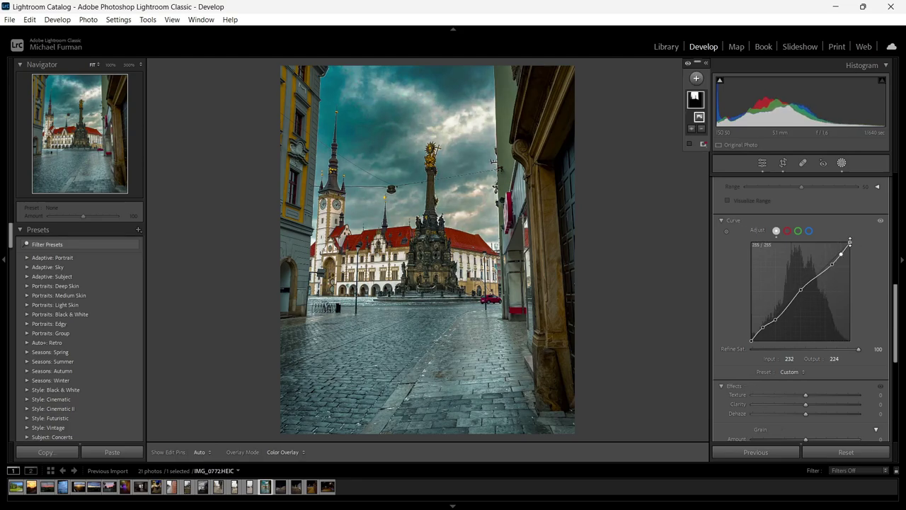
Set the sky mask's Texture −33, Clarity 11 and Dehaze 2
{"action": "scroll", "coordinate": [807, 302], "scroll_direction": "down", "scroll_amount": 3}
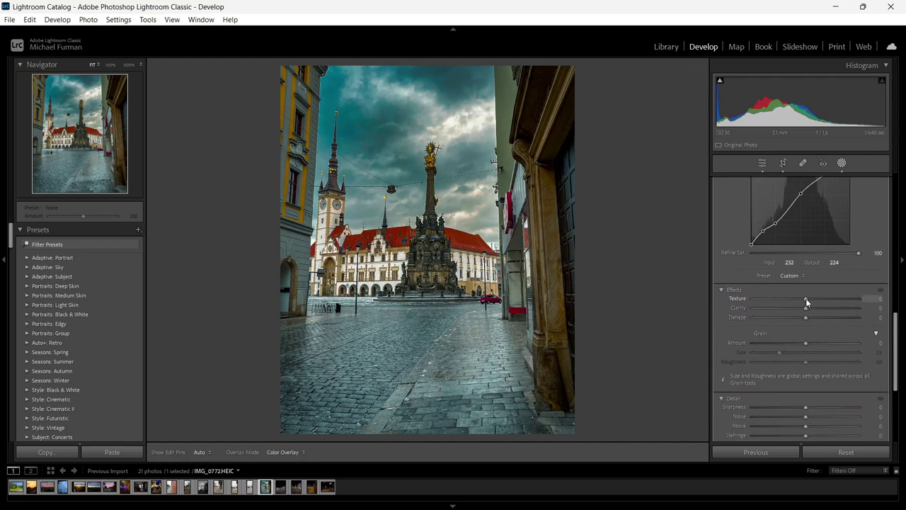
{"action": "mouse_move", "coordinate": [805, 307]}
{"action": "left_mouse_down"}
{"action": "mouse_move", "coordinate": [831, 316]}
{"action": "mouse_move", "coordinate": [806, 318]}
{"action": "left_mouse_up"}
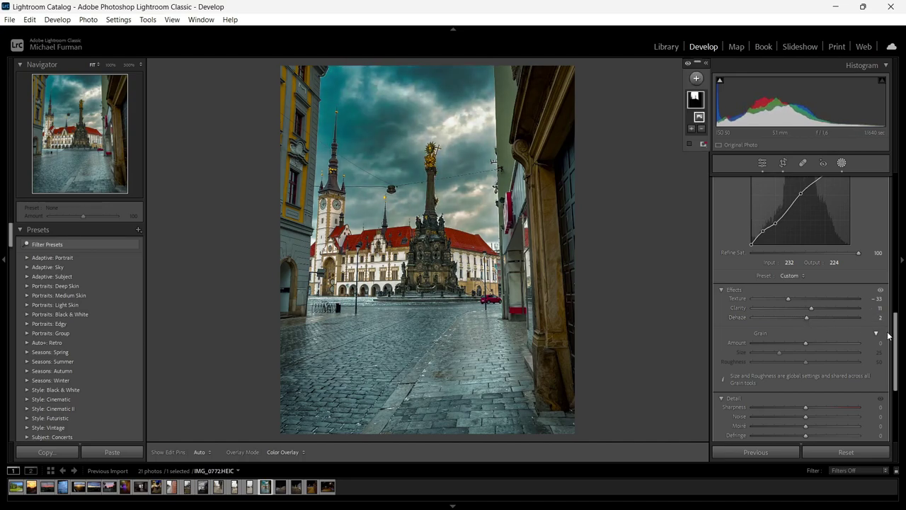
{"action": "scroll", "coordinate": [890, 340], "scroll_direction": "down", "scroll_amount": 5}
{"action": "scroll", "coordinate": [890, 349], "scroll_direction": "down", "scroll_amount": 3}
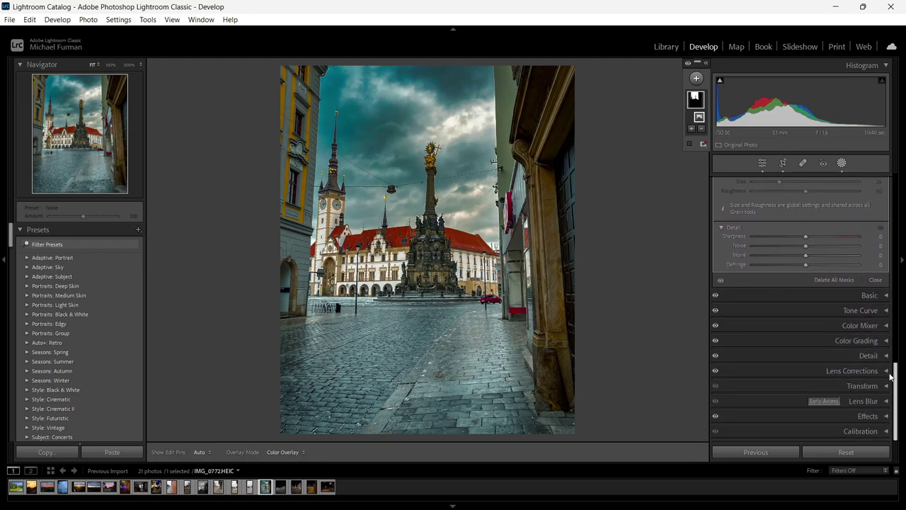
{"action": "mouse_move", "coordinate": [895, 354]}
{"action": "left_mouse_down"}
{"action": "mouse_move", "coordinate": [897, 184]}
{"action": "mouse_move", "coordinate": [900, 384]}
{"action": "left_mouse_up"}
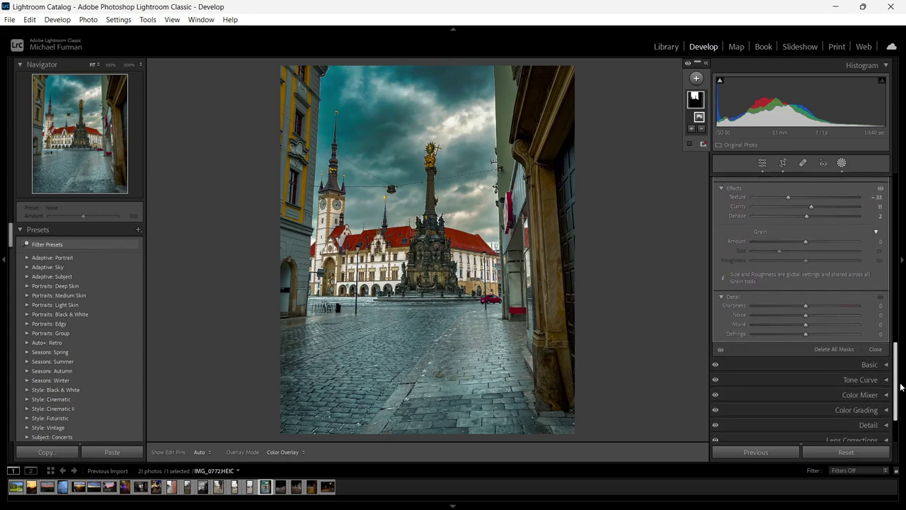
{"action": "scroll", "coordinate": [874, 344], "scroll_direction": "down", "scroll_amount": 3}
{"action": "left_click", "coordinate": [876, 297]}
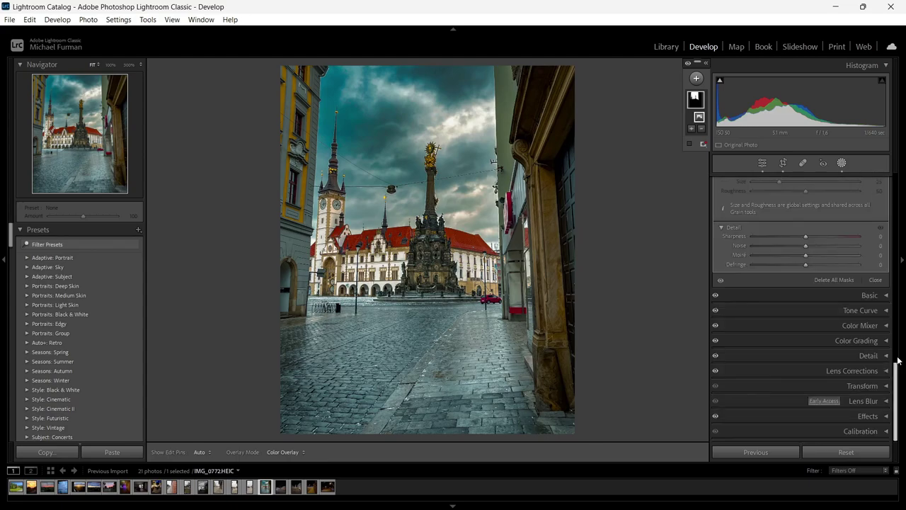
{"action": "left_click_drag", "start_coordinate": [898, 359], "coordinate": [896, 177]}
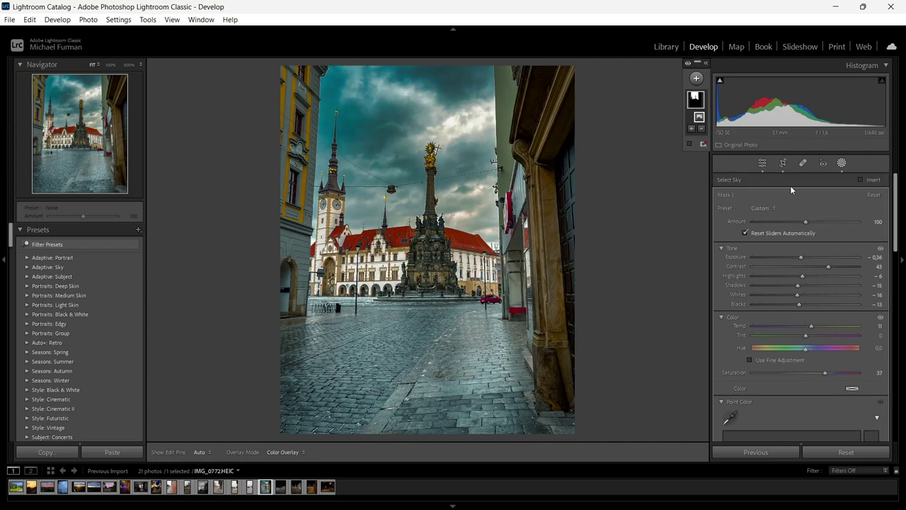
Box-select the central column as object Mask 2, redoing an undone first attempt
{"action": "left_click", "coordinate": [696, 79]}
{"action": "left_click", "coordinate": [716, 136]}
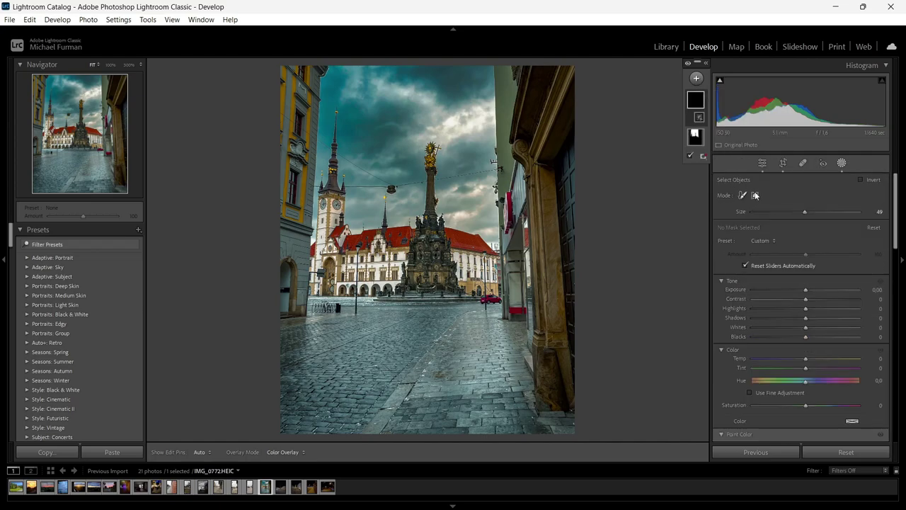
{"action": "left_click", "coordinate": [755, 195]}
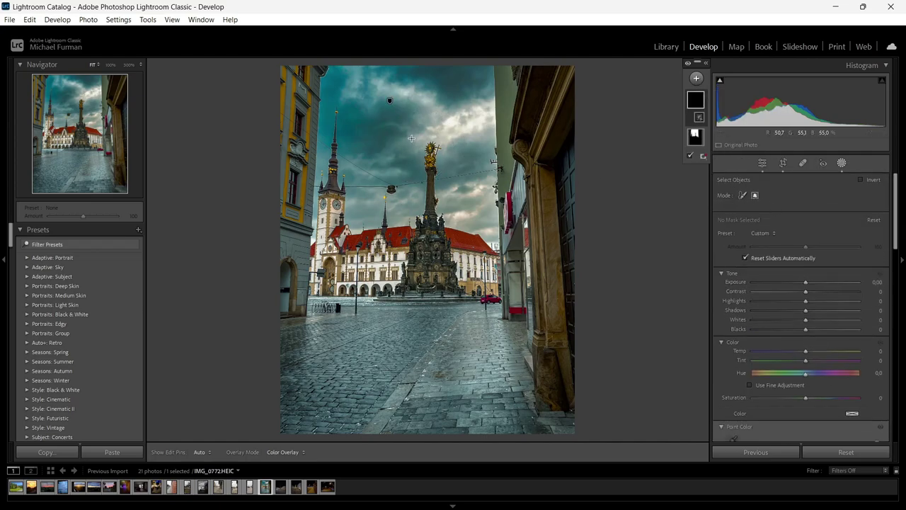
{"action": "left_click_drag", "start_coordinate": [412, 136], "coordinate": [453, 315]}
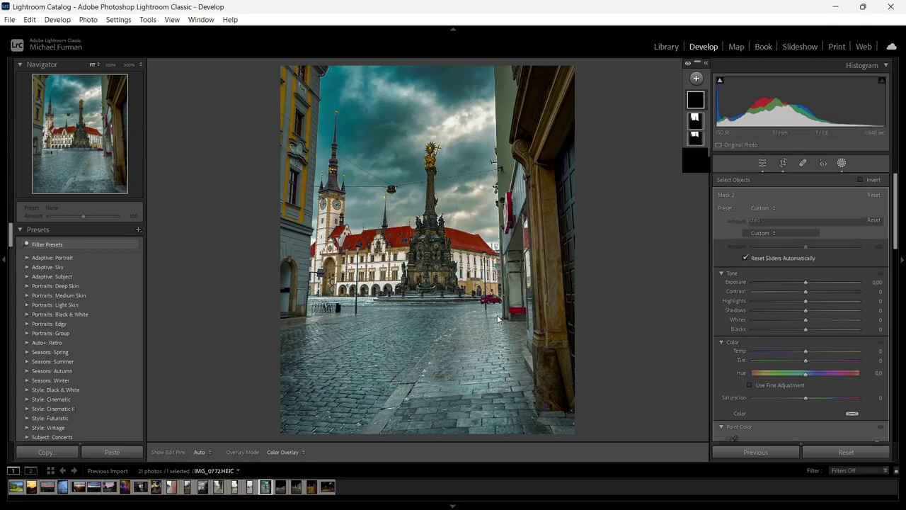
{"action": "key", "text": "ctrl+z"}
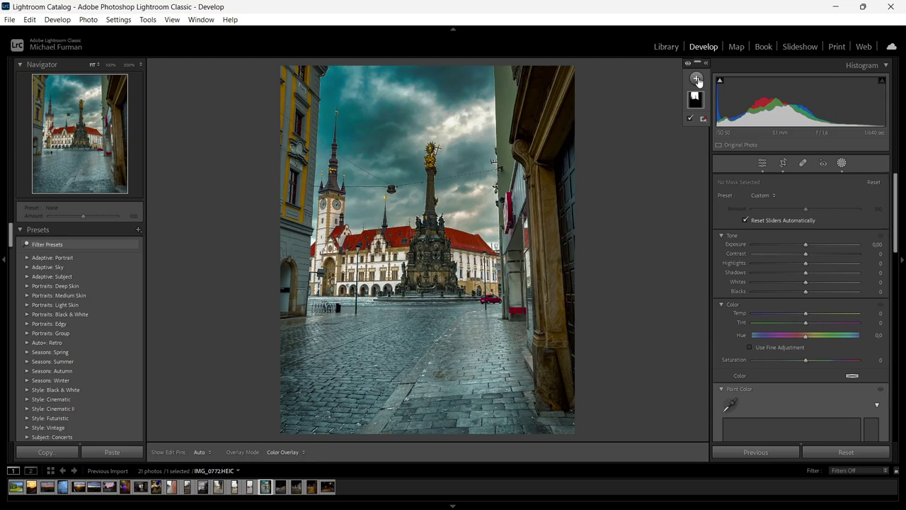
{"action": "key", "text": "ctrl+z"}
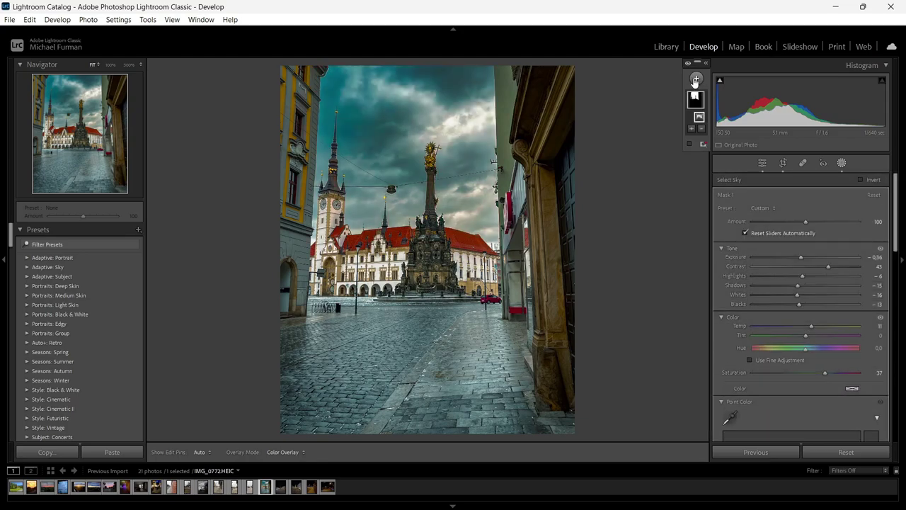
{"action": "left_click", "coordinate": [696, 79]}
{"action": "left_click", "coordinate": [722, 134]}
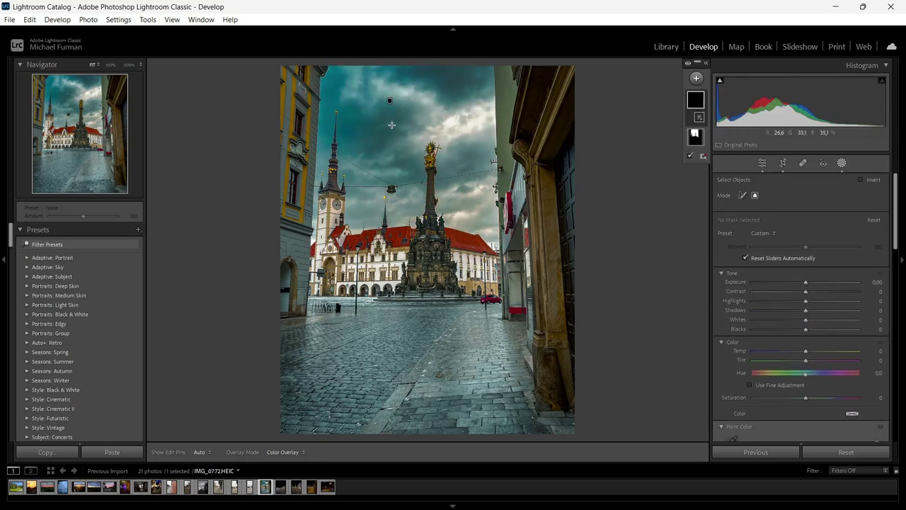
{"action": "left_click_drag", "start_coordinate": [392, 126], "coordinate": [482, 320]}
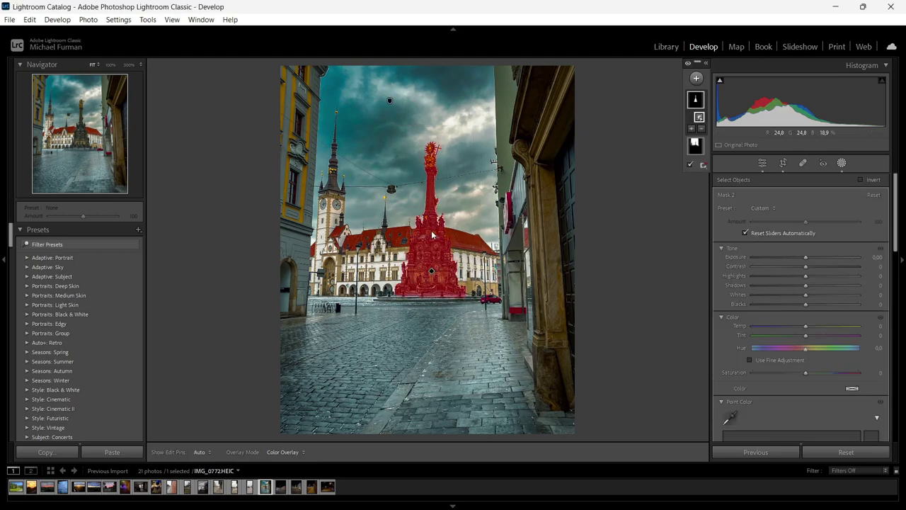
Set the column mask to Contrast −11, Highlights 15, Whites 11, Temp 3, Tint −8, Saturation 7
{"action": "mouse_move", "coordinate": [806, 259]}
{"action": "left_mouse_down"}
{"action": "mouse_move", "coordinate": [806, 274]}
{"action": "mouse_move", "coordinate": [793, 270]}
{"action": "left_mouse_up"}
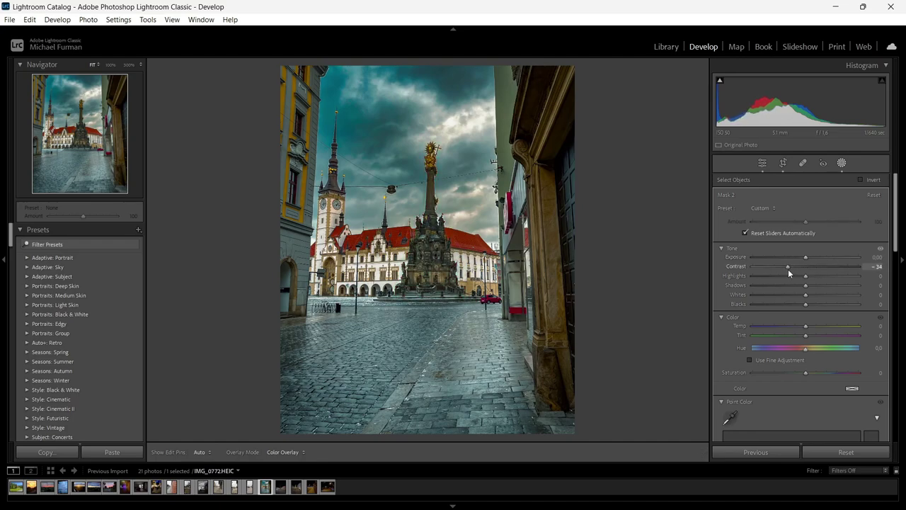
{"action": "mouse_move", "coordinate": [806, 275]}
{"action": "left_mouse_down"}
{"action": "mouse_move", "coordinate": [817, 277]}
{"action": "mouse_move", "coordinate": [805, 287]}
{"action": "left_mouse_up"}
{"action": "mouse_move", "coordinate": [806, 295]}
{"action": "left_mouse_down"}
{"action": "mouse_move", "coordinate": [819, 308]}
{"action": "mouse_move", "coordinate": [800, 307]}
{"action": "mouse_move", "coordinate": [824, 303]}
{"action": "mouse_move", "coordinate": [801, 304]}
{"action": "mouse_move", "coordinate": [808, 301]}
{"action": "mouse_move", "coordinate": [806, 319]}
{"action": "left_mouse_up"}
{"action": "scroll", "coordinate": [809, 311], "scroll_direction": "down", "scroll_amount": 1}
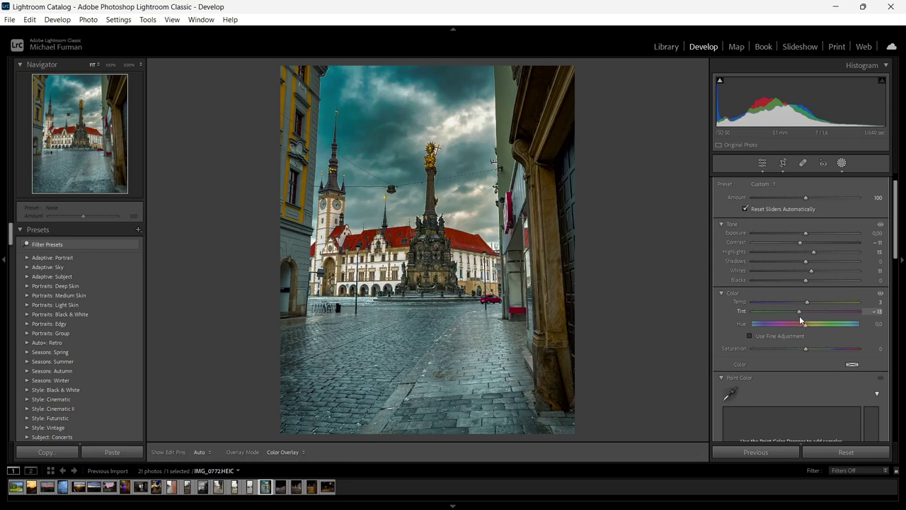
{"action": "scroll", "coordinate": [803, 320], "scroll_direction": "down", "scroll_amount": 2}
{"action": "left_click_drag", "start_coordinate": [805, 312], "coordinate": [810, 311]}
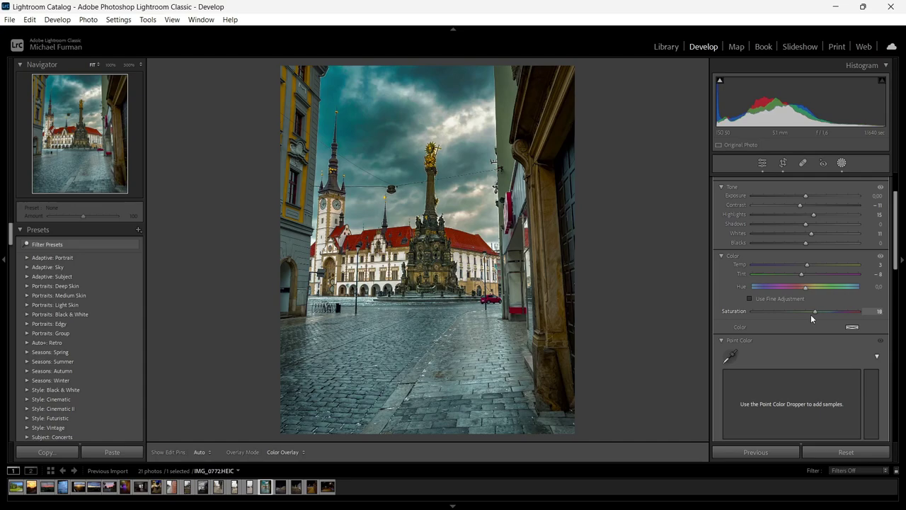
{"action": "left_click_drag", "start_coordinate": [824, 314], "coordinate": [809, 314]}
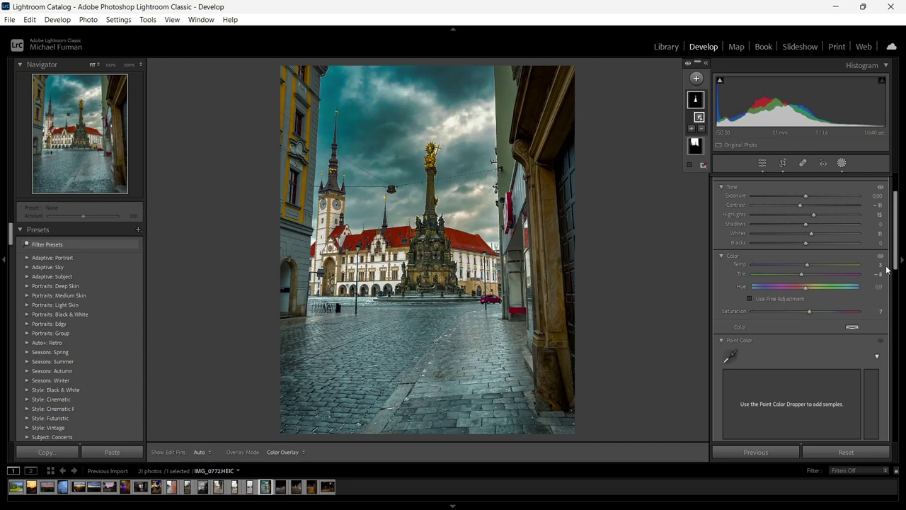
{"action": "scroll", "coordinate": [897, 252], "scroll_direction": "down", "scroll_amount": 2}
Add points to the column mask's curve, adjusting the low end, midtones and upper point
{"action": "scroll", "coordinate": [878, 269], "scroll_direction": "down", "scroll_amount": 2}
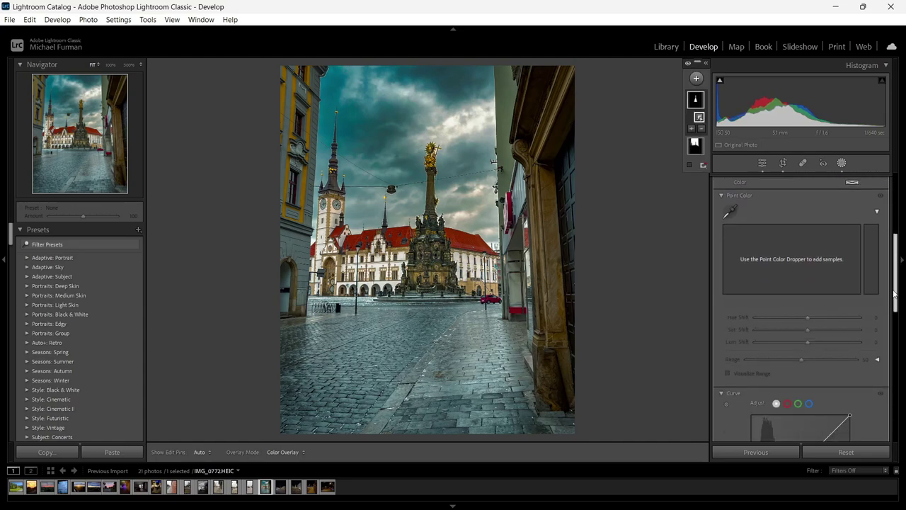
{"action": "scroll", "coordinate": [852, 286], "scroll_direction": "down", "scroll_amount": 3}
{"action": "left_click", "coordinate": [839, 263]}
{"action": "left_click", "coordinate": [824, 278]}
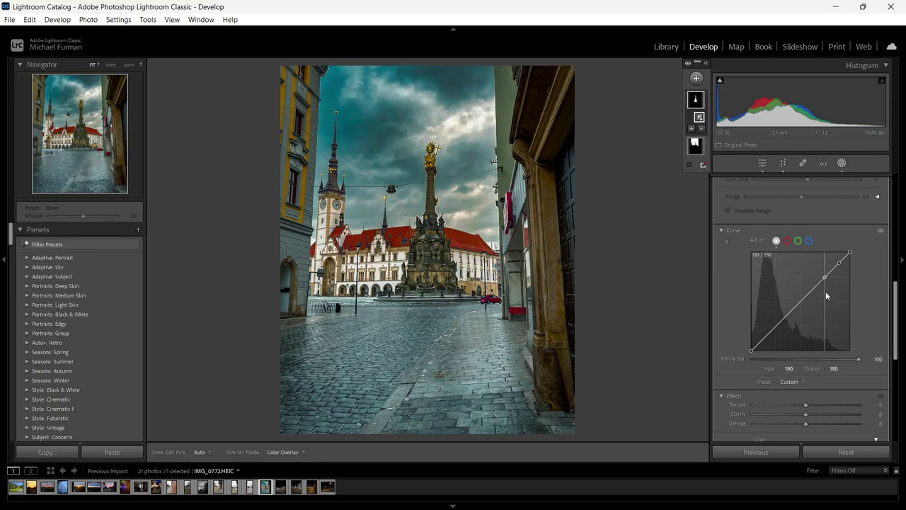
{"action": "left_click", "coordinate": [800, 302]}
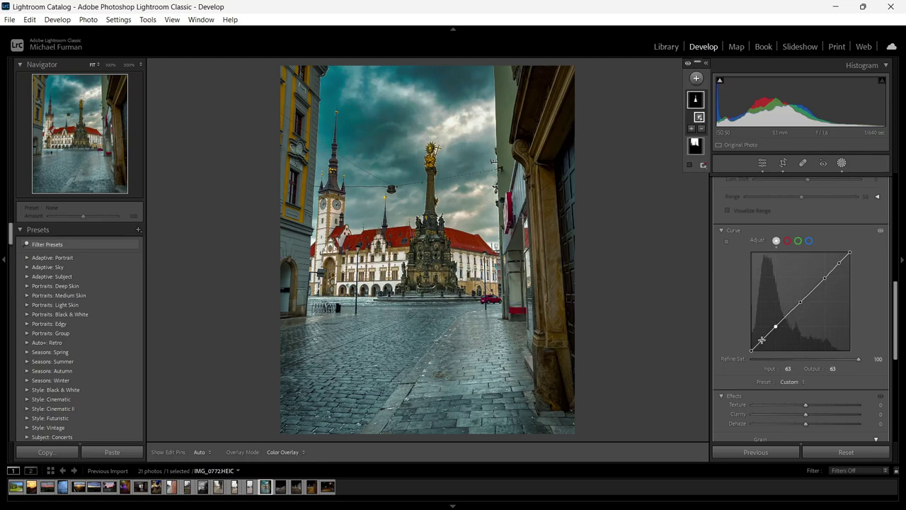
{"action": "mouse_move", "coordinate": [762, 339]}
{"action": "left_mouse_down"}
{"action": "mouse_move", "coordinate": [766, 329]}
{"action": "mouse_move", "coordinate": [762, 340]}
{"action": "left_mouse_up"}
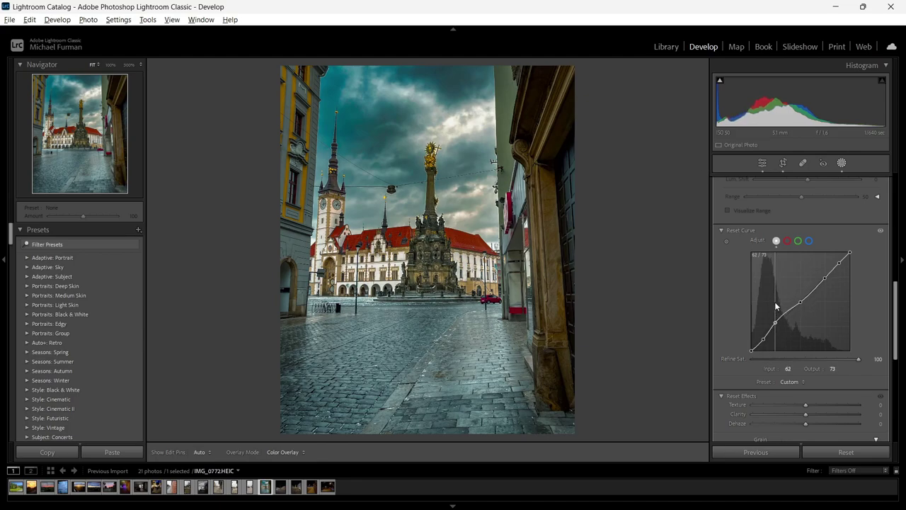
{"action": "mouse_move", "coordinate": [776, 327]}
{"action": "left_mouse_down"}
{"action": "mouse_move", "coordinate": [776, 340]}
{"action": "mouse_move", "coordinate": [781, 320]}
{"action": "left_mouse_up"}
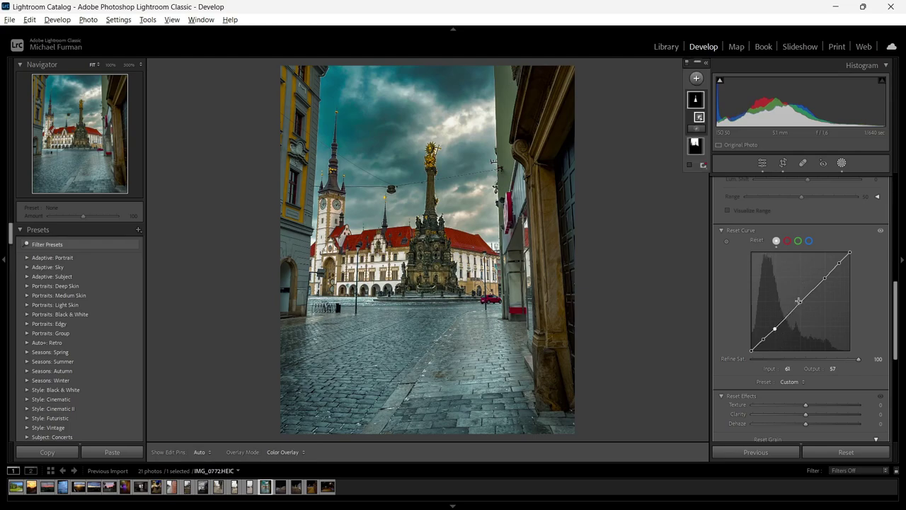
{"action": "left_click", "coordinate": [799, 301]}
{"action": "left_click_drag", "start_coordinate": [803, 291], "coordinate": [807, 334]}
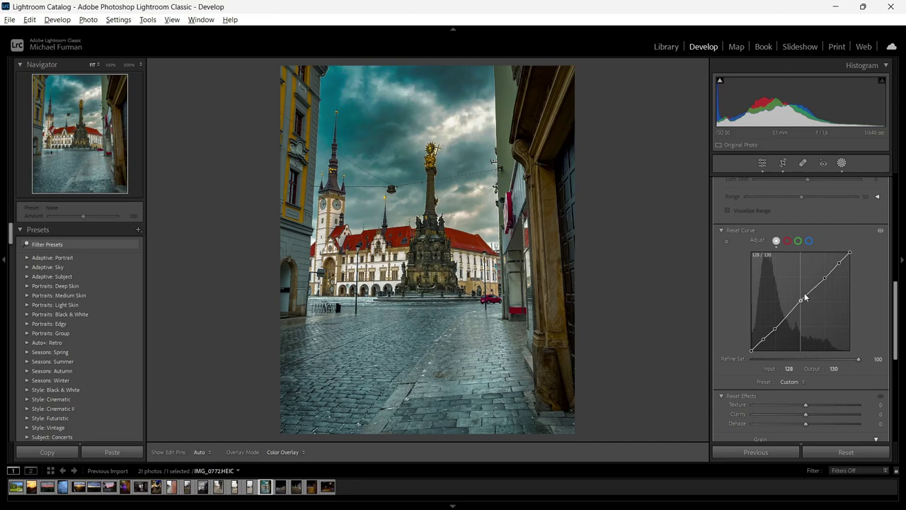
{"action": "mouse_move", "coordinate": [824, 278]}
{"action": "left_mouse_down"}
{"action": "mouse_move", "coordinate": [824, 270]}
{"action": "mouse_move", "coordinate": [829, 335]}
{"action": "mouse_move", "coordinate": [823, 250]}
{"action": "mouse_move", "coordinate": [844, 314]}
{"action": "mouse_move", "coordinate": [839, 219]}
{"action": "mouse_move", "coordinate": [849, 259]}
{"action": "left_mouse_up"}
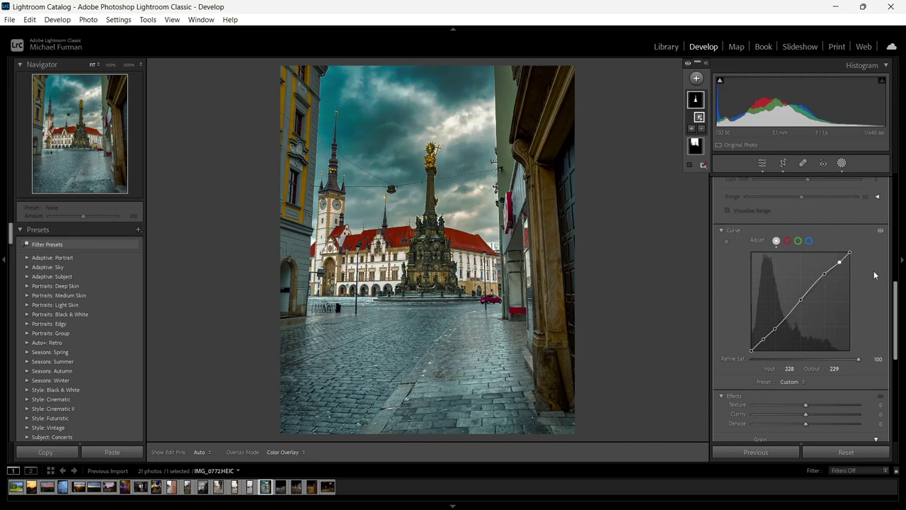
Set the column mask's Texture to 9 with Clarity and Dehaze reset to 0
{"action": "scroll", "coordinate": [880, 297], "scroll_direction": "down", "scroll_amount": 2}
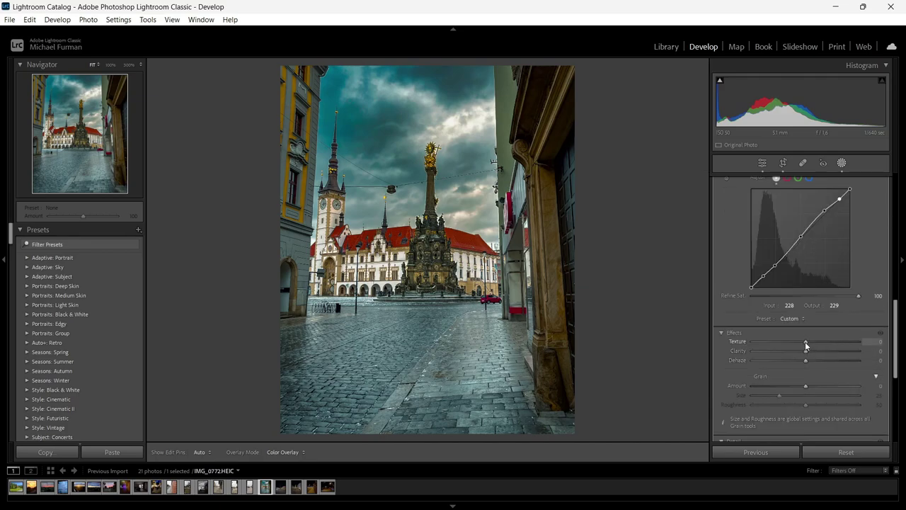
{"action": "left_click_drag", "start_coordinate": [809, 342], "coordinate": [811, 342]}
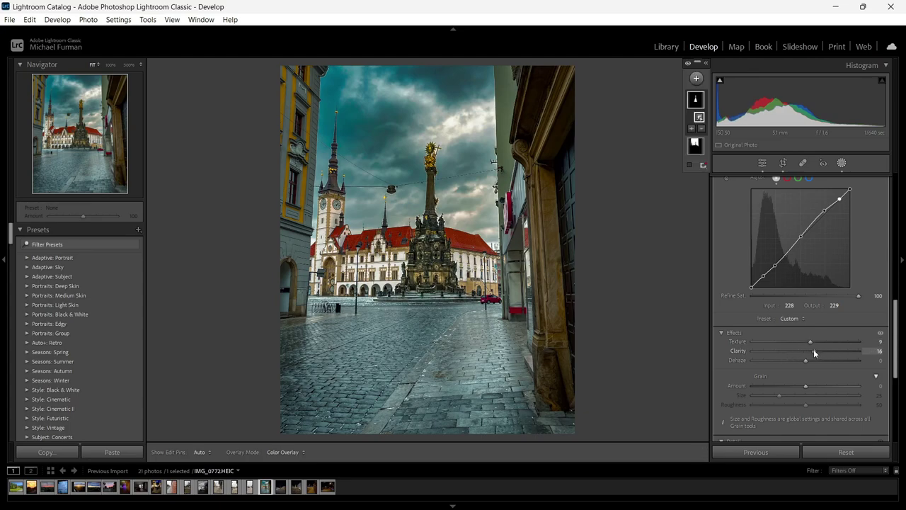
{"action": "double_click", "coordinate": [814, 349]}
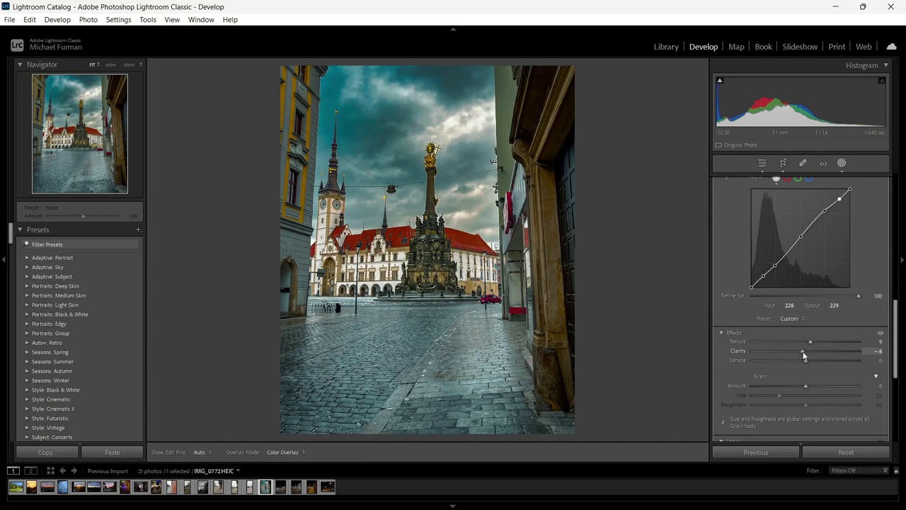
{"action": "left_click_drag", "start_coordinate": [806, 359], "coordinate": [813, 361]}
{"action": "double_click", "coordinate": [814, 360]}
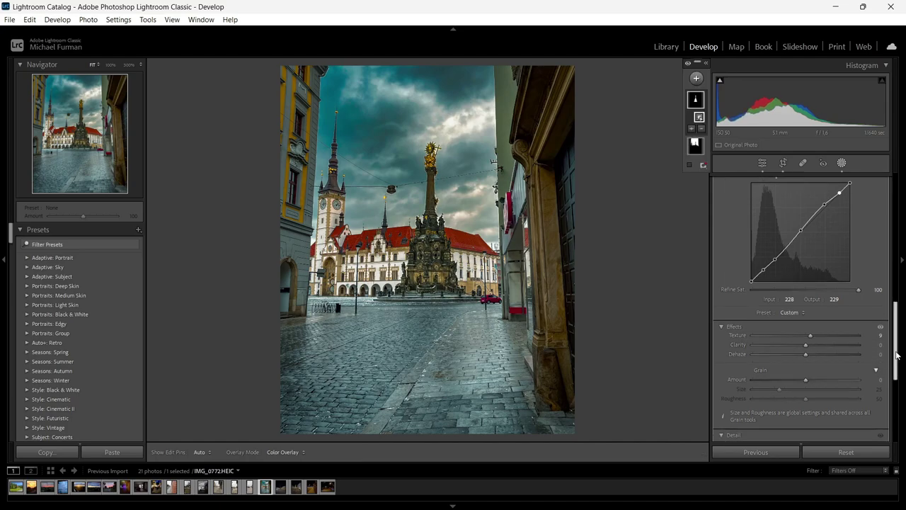
{"action": "mouse_move", "coordinate": [895, 350]}
{"action": "left_mouse_down"}
{"action": "mouse_move", "coordinate": [892, 380]}
{"action": "mouse_move", "coordinate": [896, 342]}
{"action": "mouse_move", "coordinate": [723, 221]}
{"action": "left_mouse_up"}
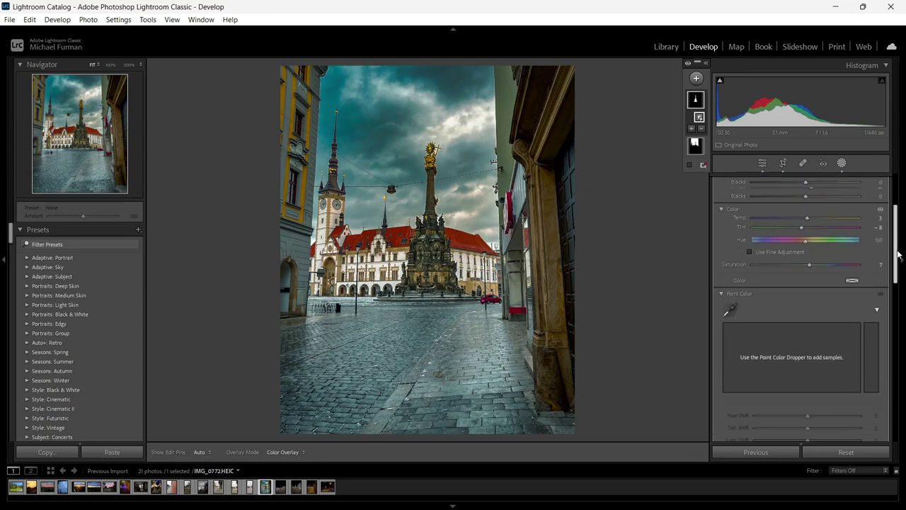
Compare the edit in Before/After view, then return to the single photo
{"action": "key", "text": "y"}
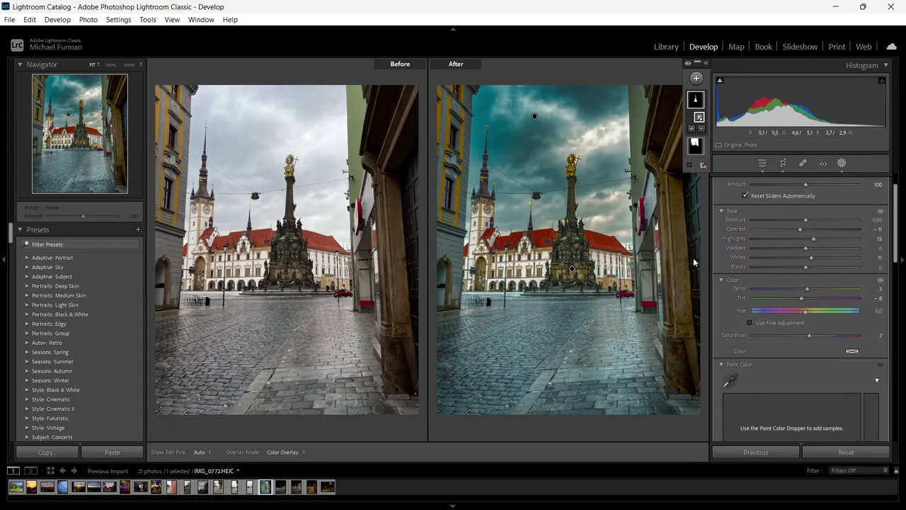
{"action": "key", "text": "y"}
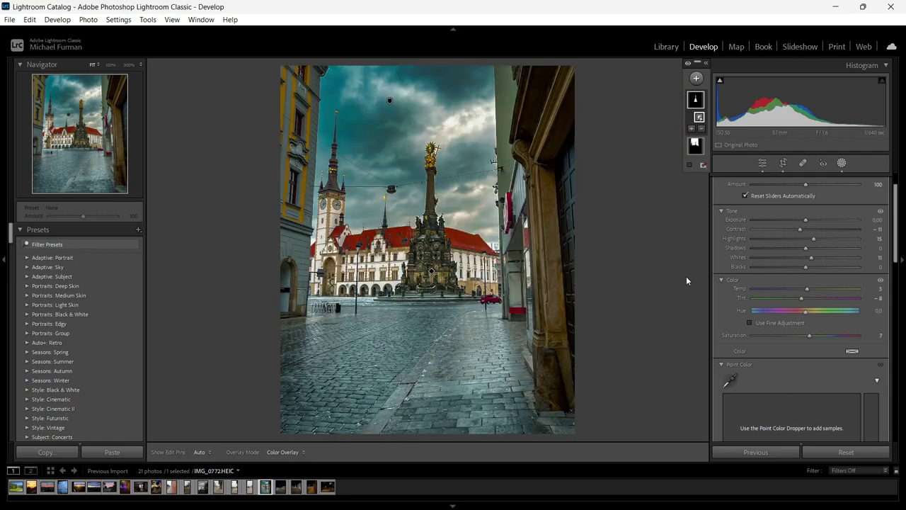
{"action": "scroll", "coordinate": [897, 245], "scroll_direction": "up", "scroll_amount": 2}
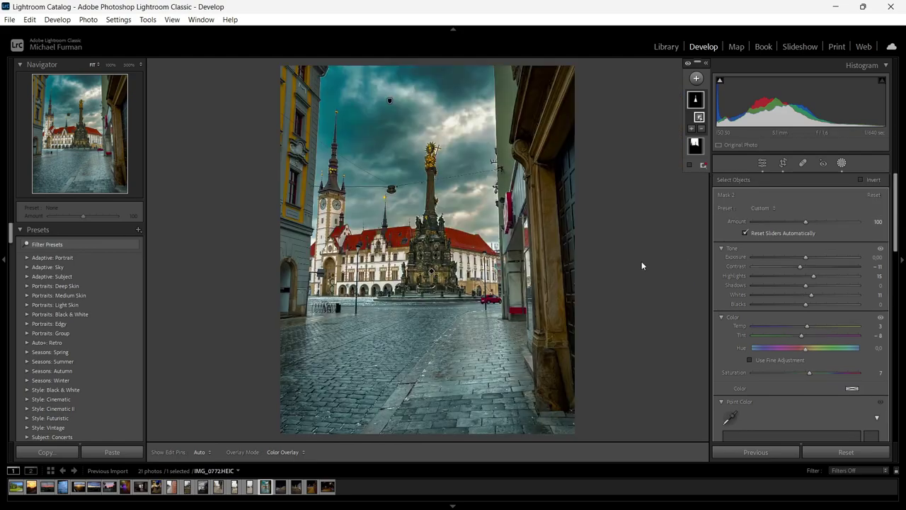
{"action": "right_click", "coordinate": [641, 262]}
Try white and black backgrounds, then set the surround to light grey
{"action": "left_click", "coordinate": [763, 163]}
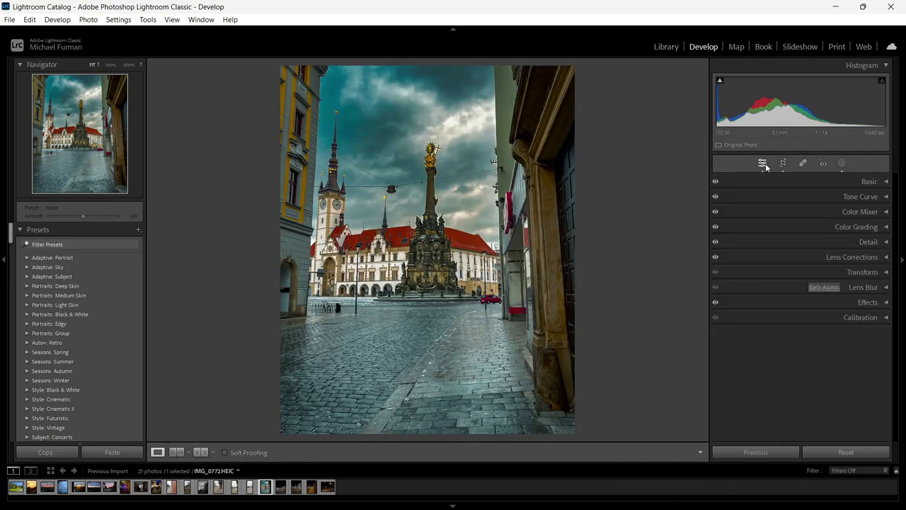
{"action": "right_click", "coordinate": [620, 238]}
{"action": "left_click", "coordinate": [653, 253]}
{"action": "right_click", "coordinate": [648, 254]}
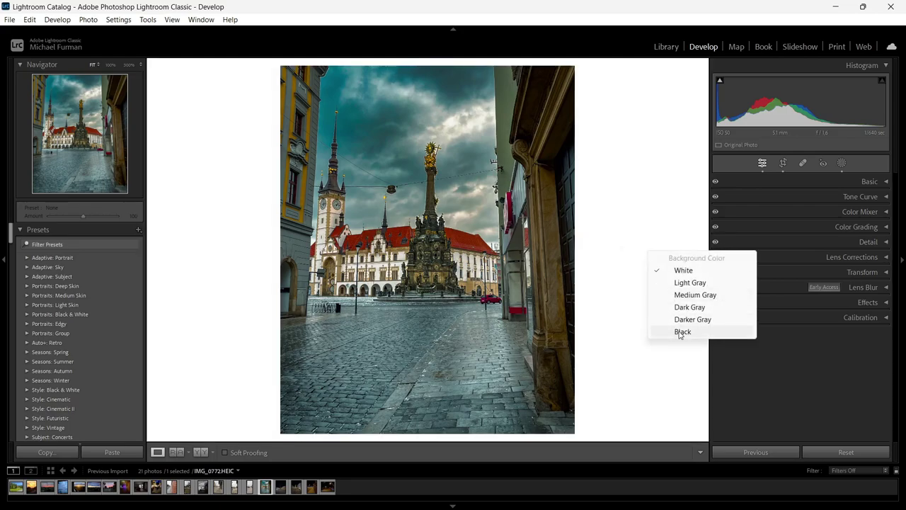
{"action": "left_click", "coordinate": [678, 331]}
{"action": "right_click", "coordinate": [653, 285]}
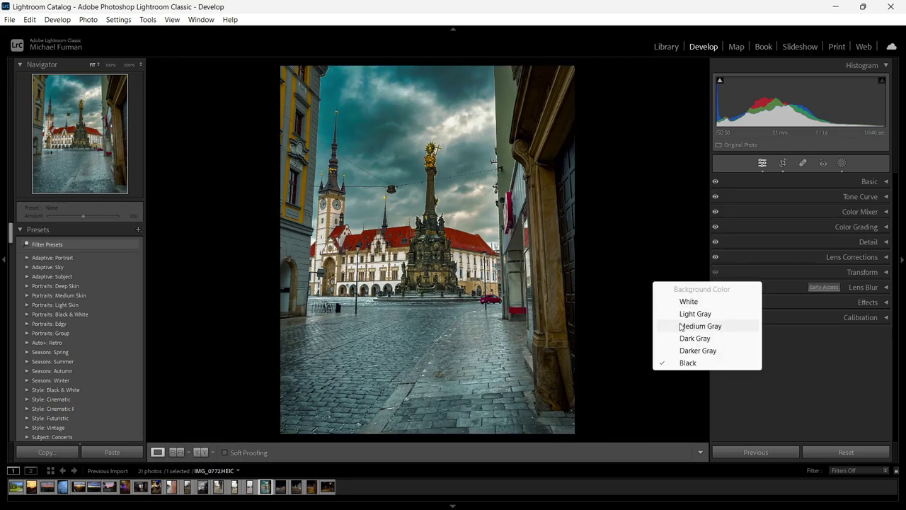
{"action": "left_click", "coordinate": [674, 309]}
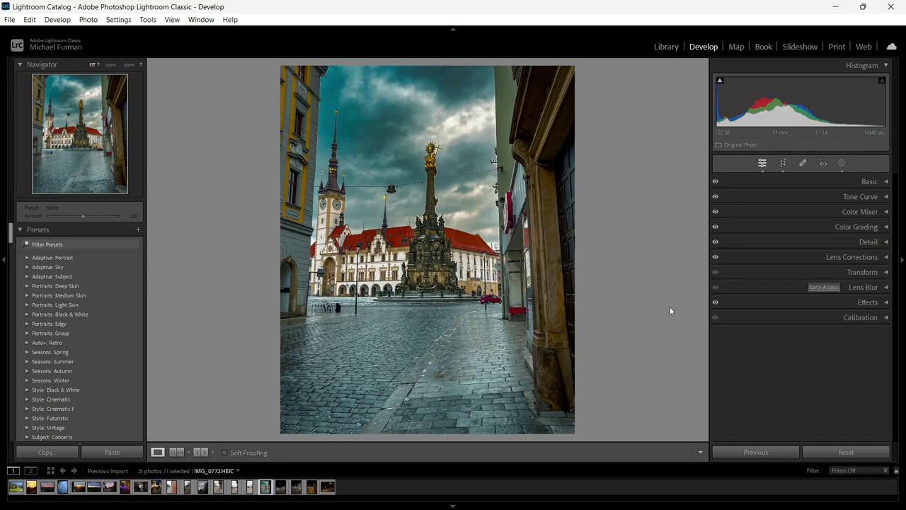